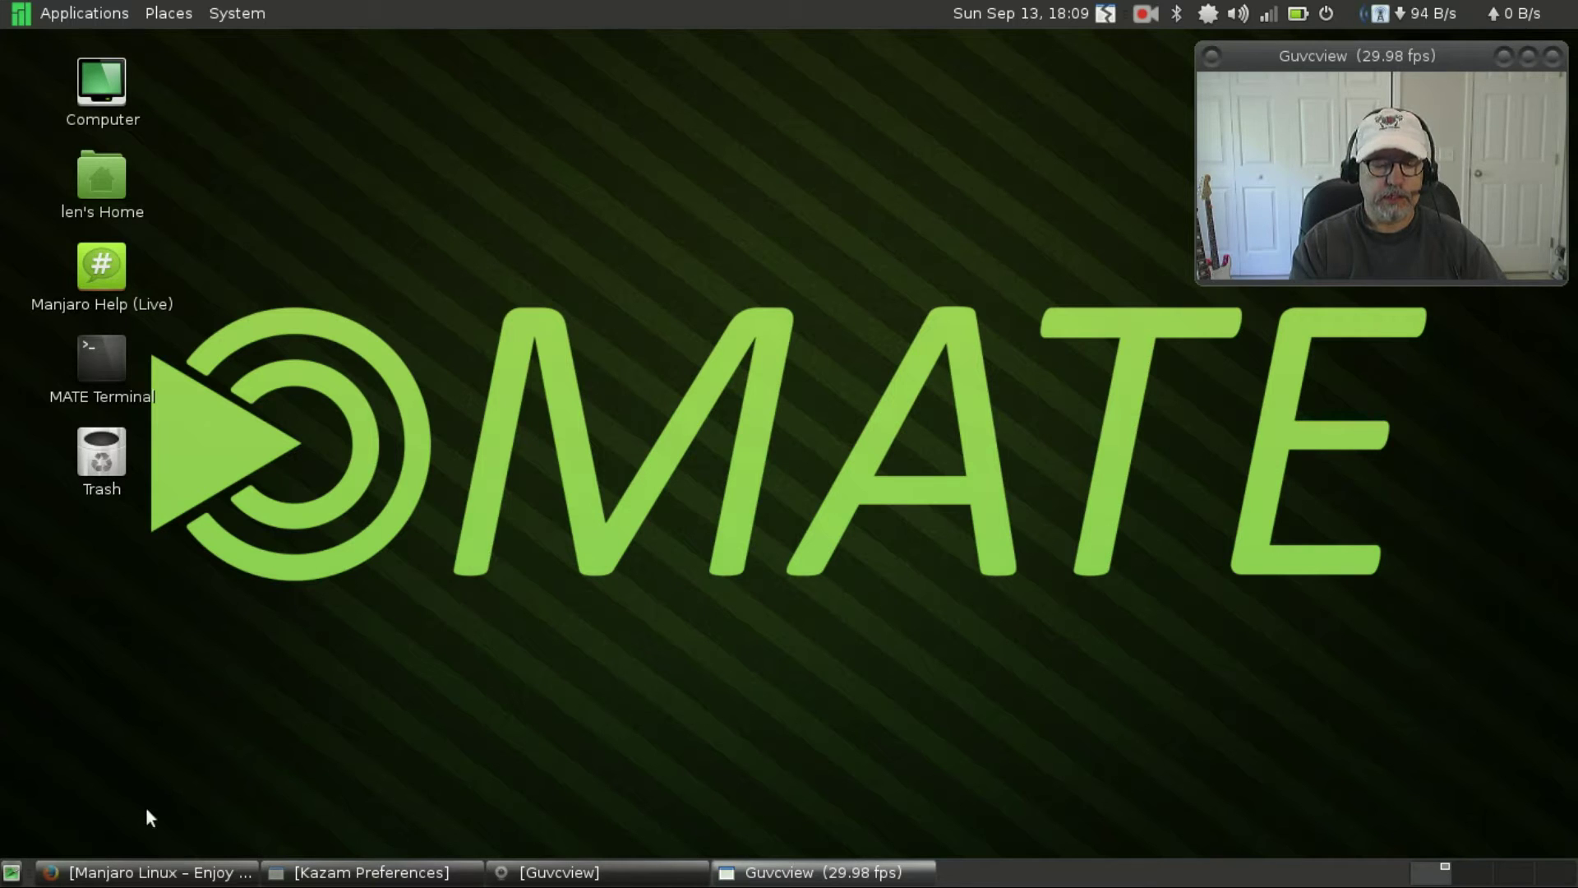
Step: Bring back the Manjaro Linux web page and scroll through it
{"action": "left_click", "coordinate": [115, 872]}
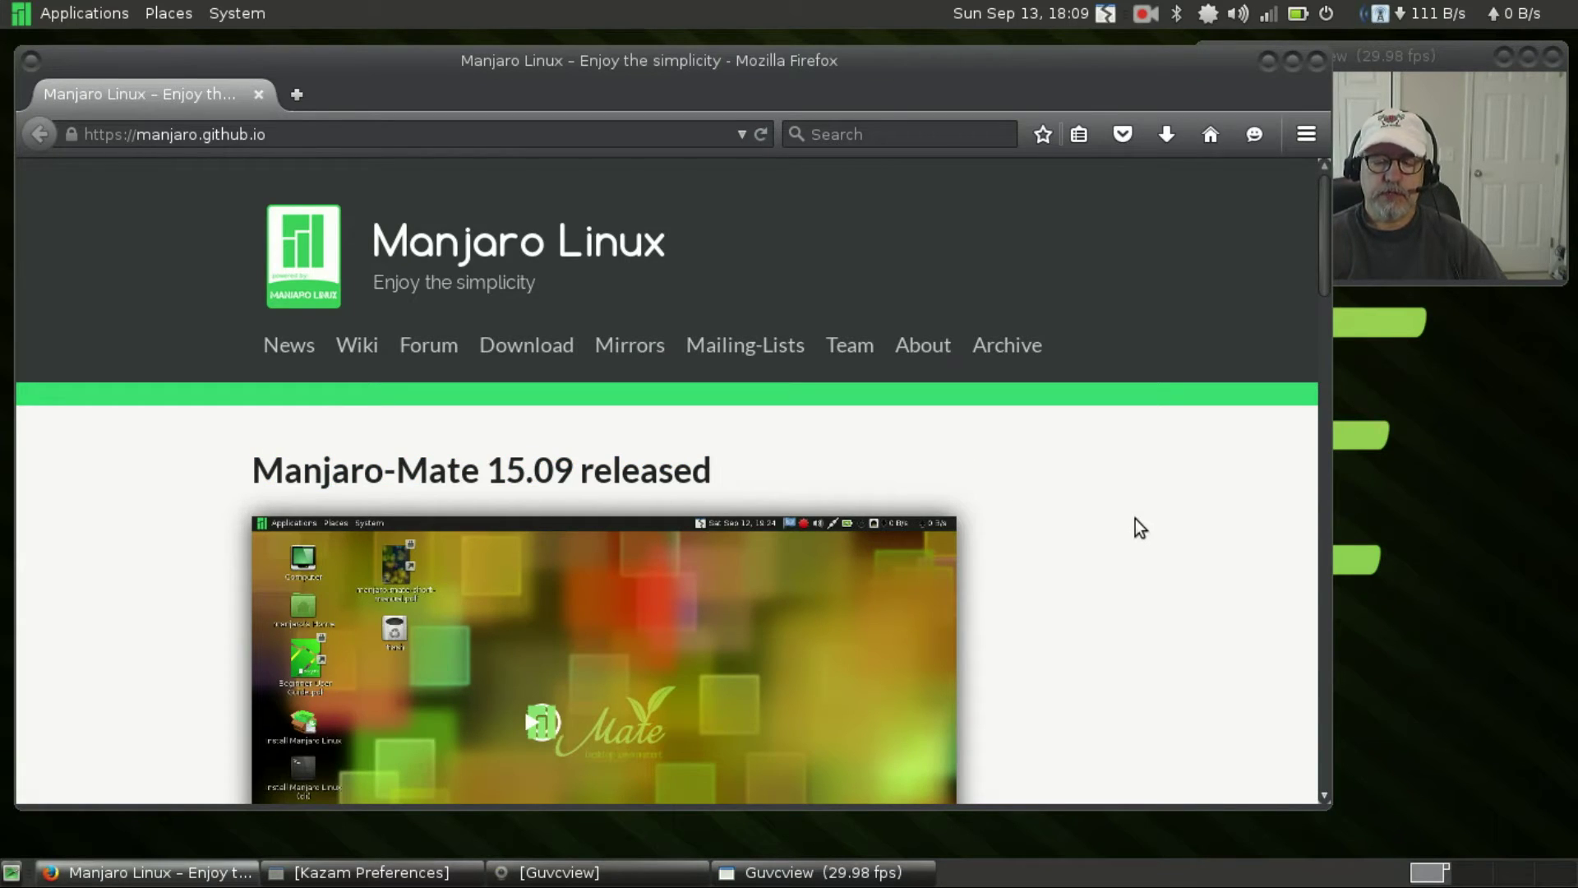
{"action": "scroll", "coordinate": [1135, 519], "scroll_direction": "down", "scroll_amount": 4}
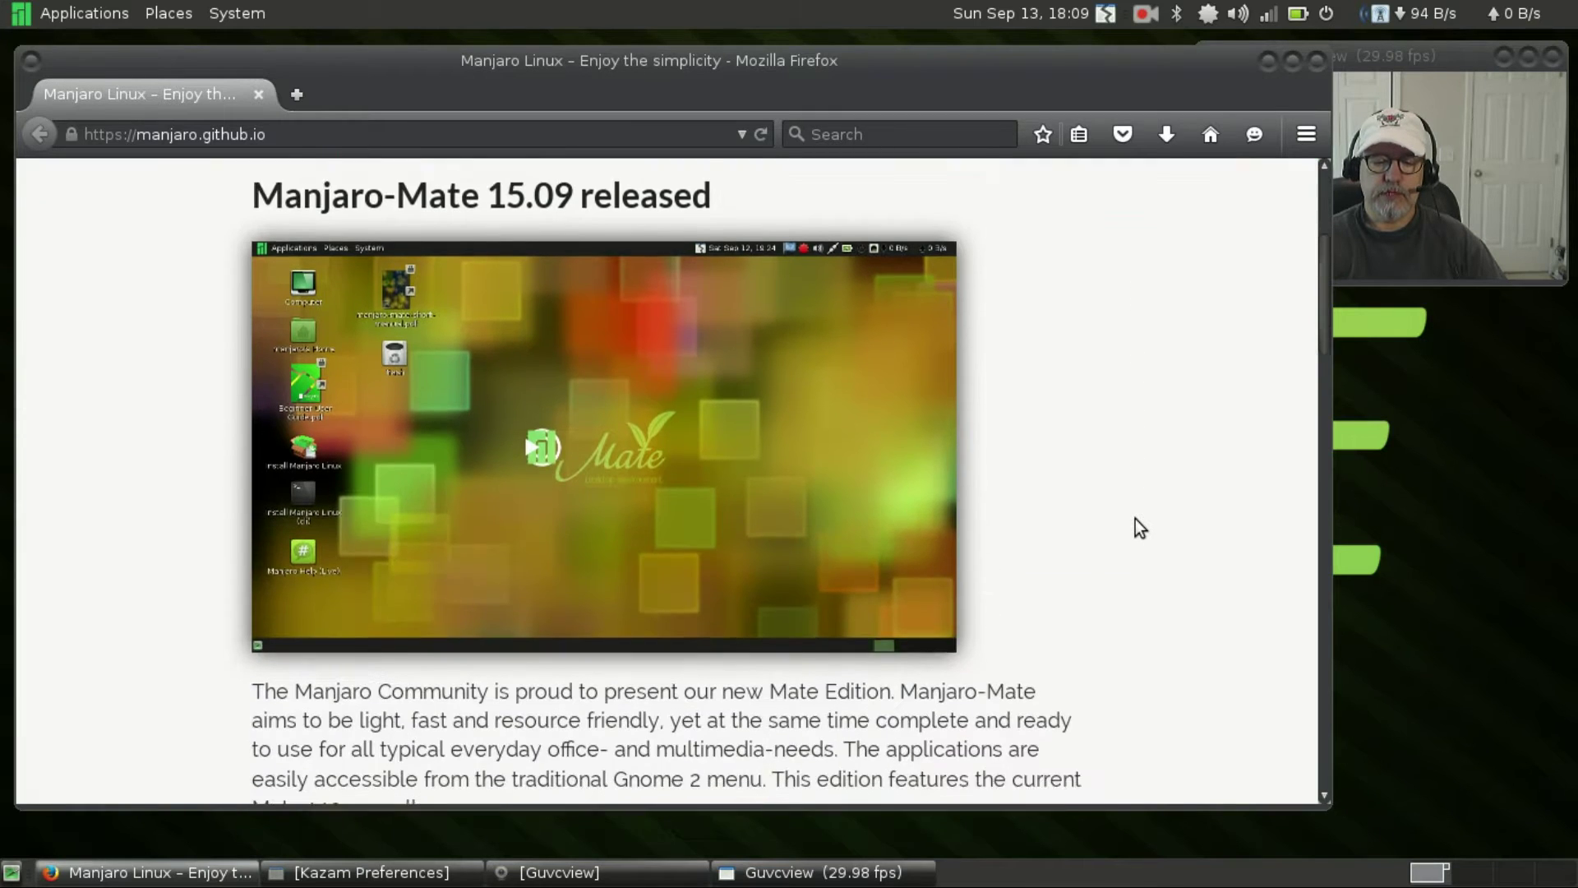
{"action": "scroll", "coordinate": [1136, 520], "scroll_direction": "down", "scroll_amount": 2}
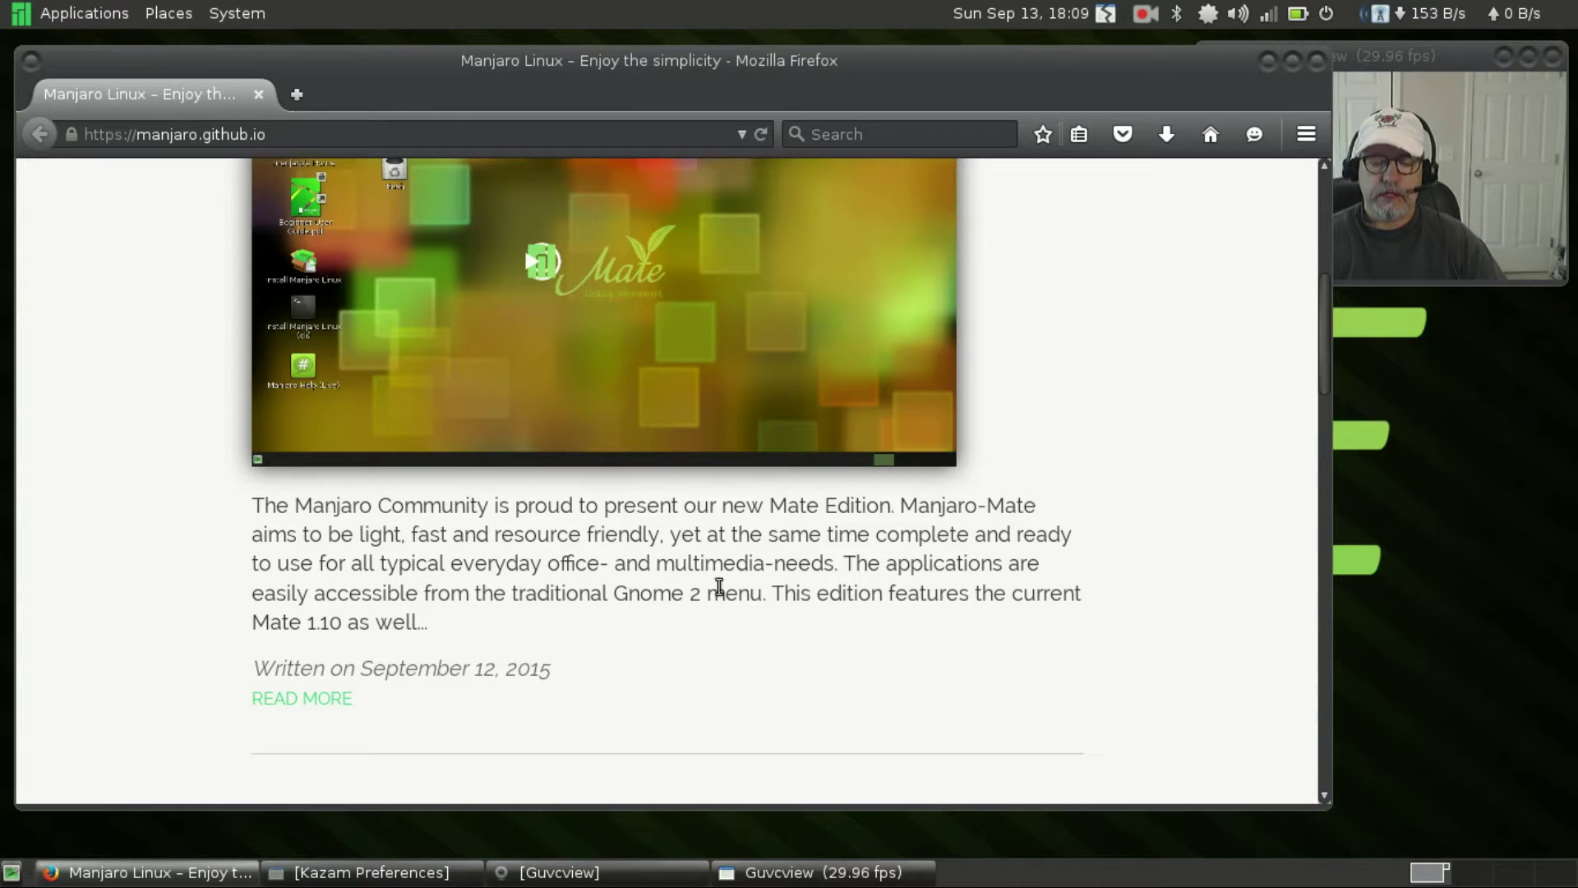
{"action": "scroll", "coordinate": [668, 671], "scroll_direction": "up", "scroll_amount": 5}
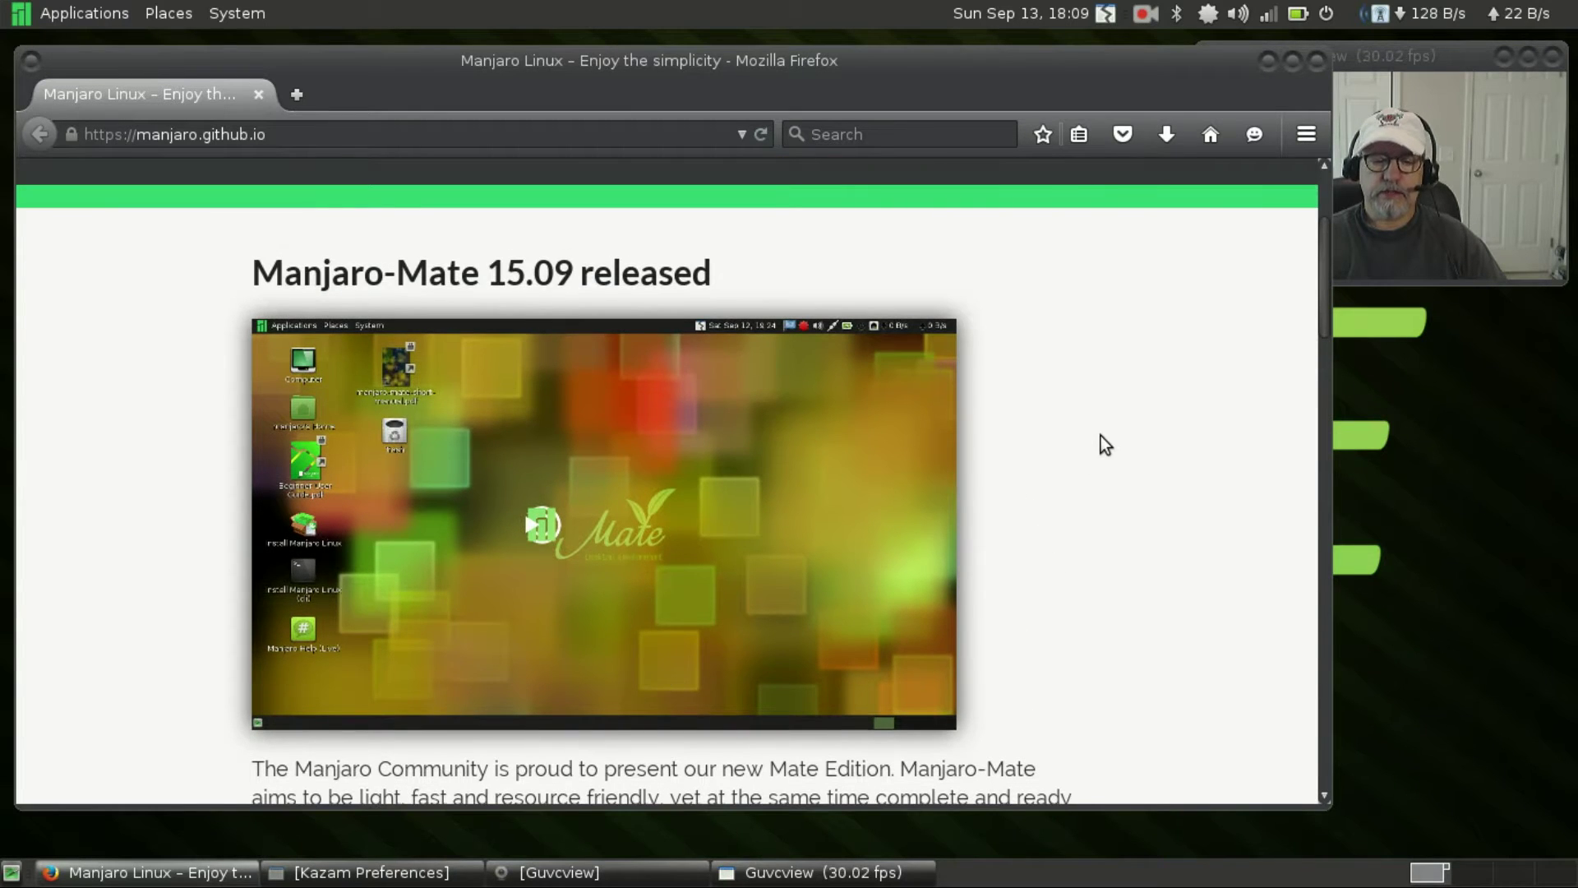
{"action": "scroll", "coordinate": [1100, 440], "scroll_direction": "up", "scroll_amount": 3}
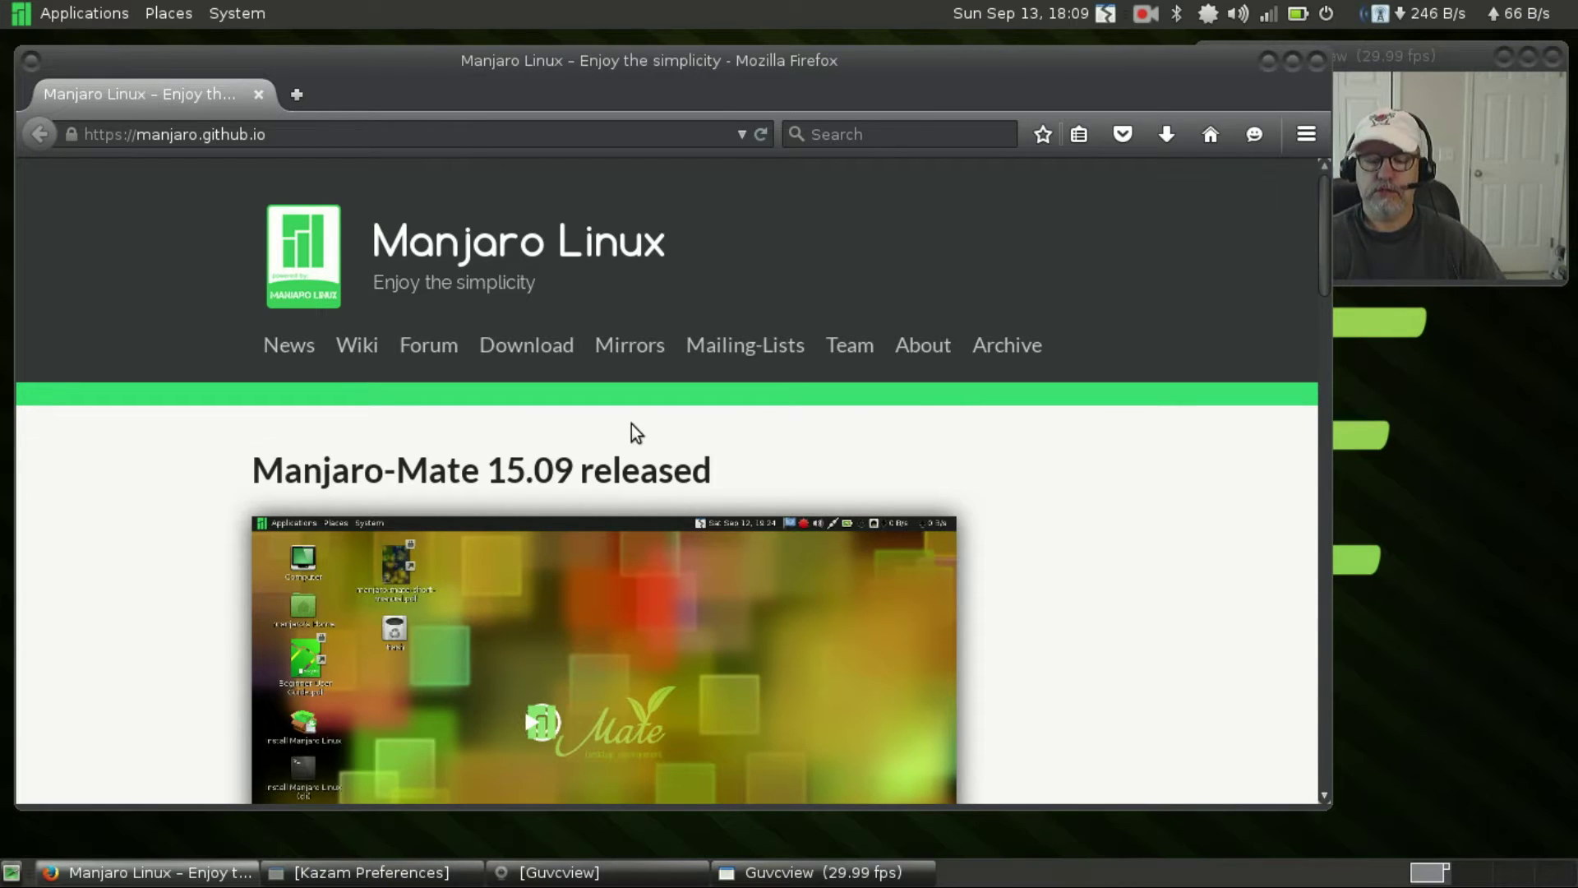
Step: Minimize the browser and open Keyboard Shortcuts from the System menu's Preferences
{"action": "left_click", "coordinate": [1270, 63]}
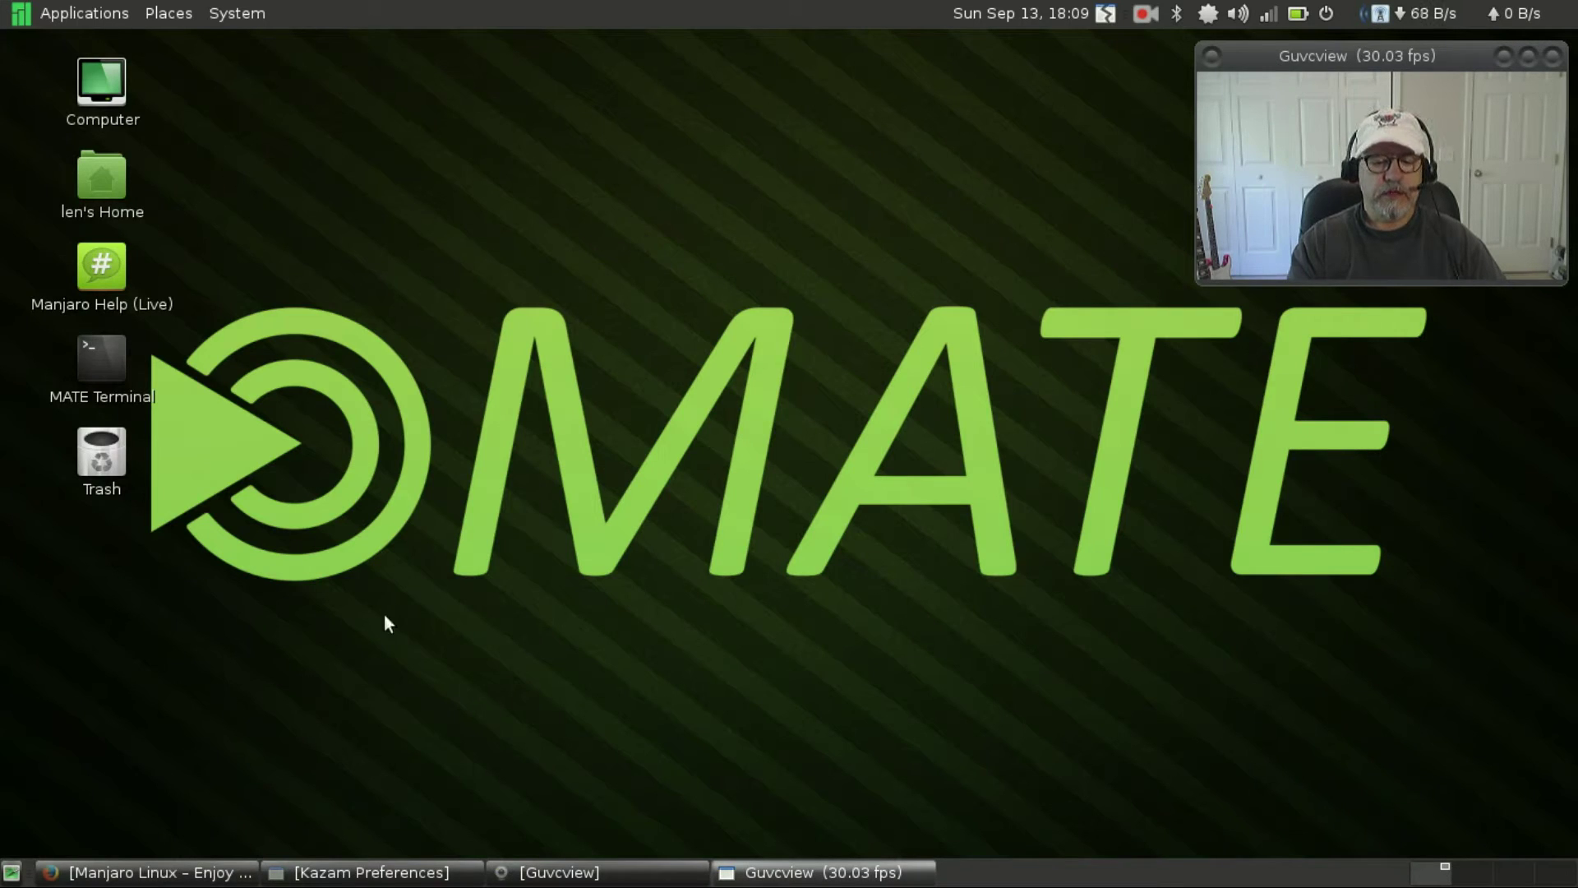
{"action": "left_click", "coordinate": [232, 618]}
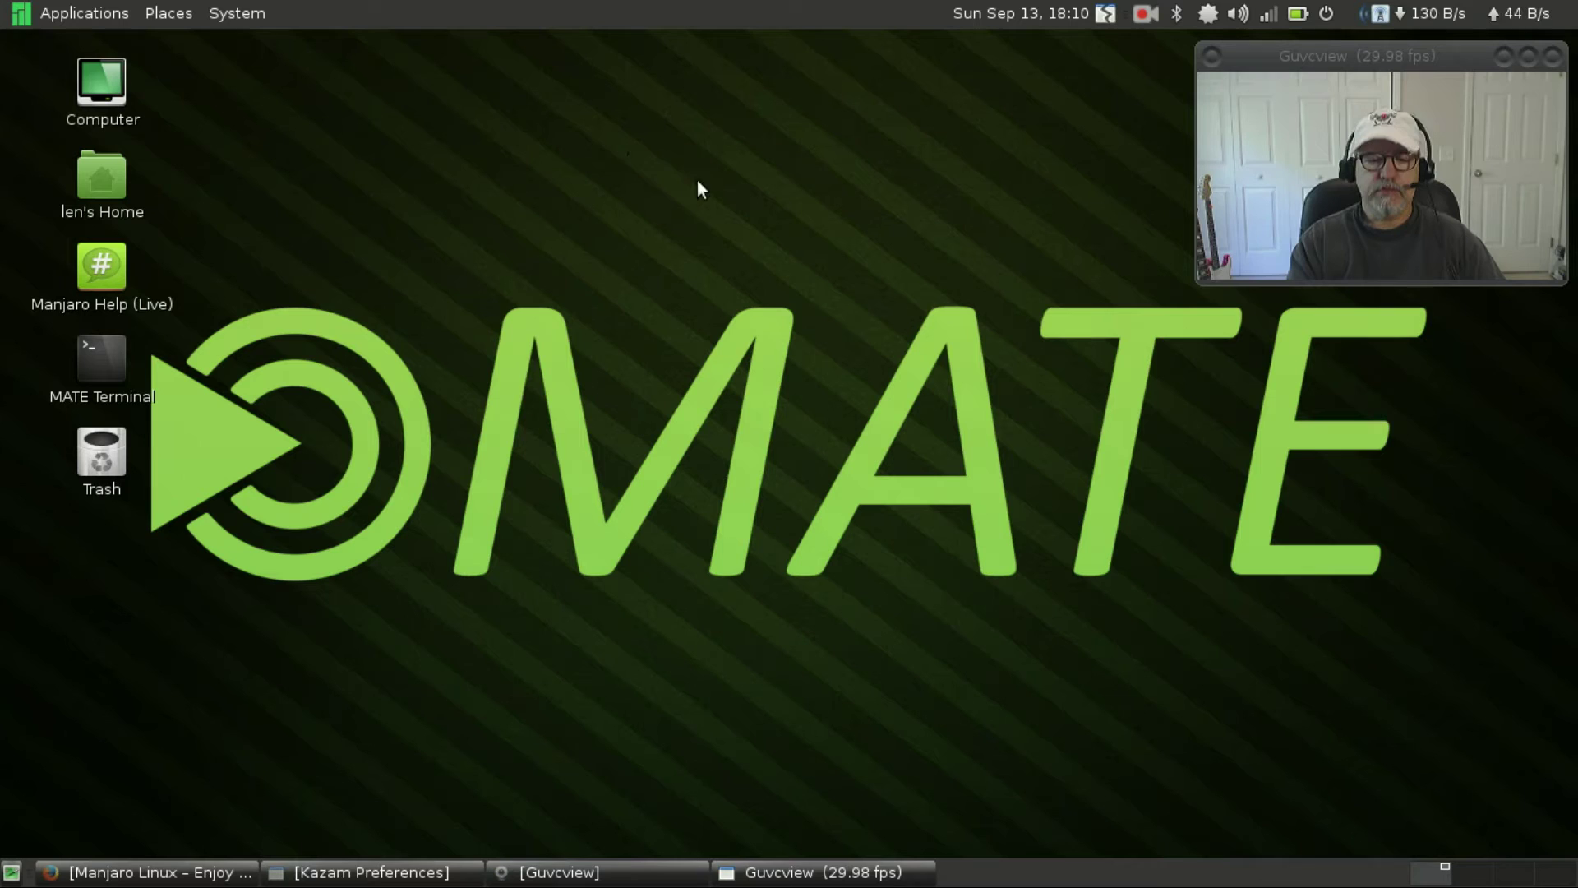
{"action": "left_click", "coordinate": [218, 6]}
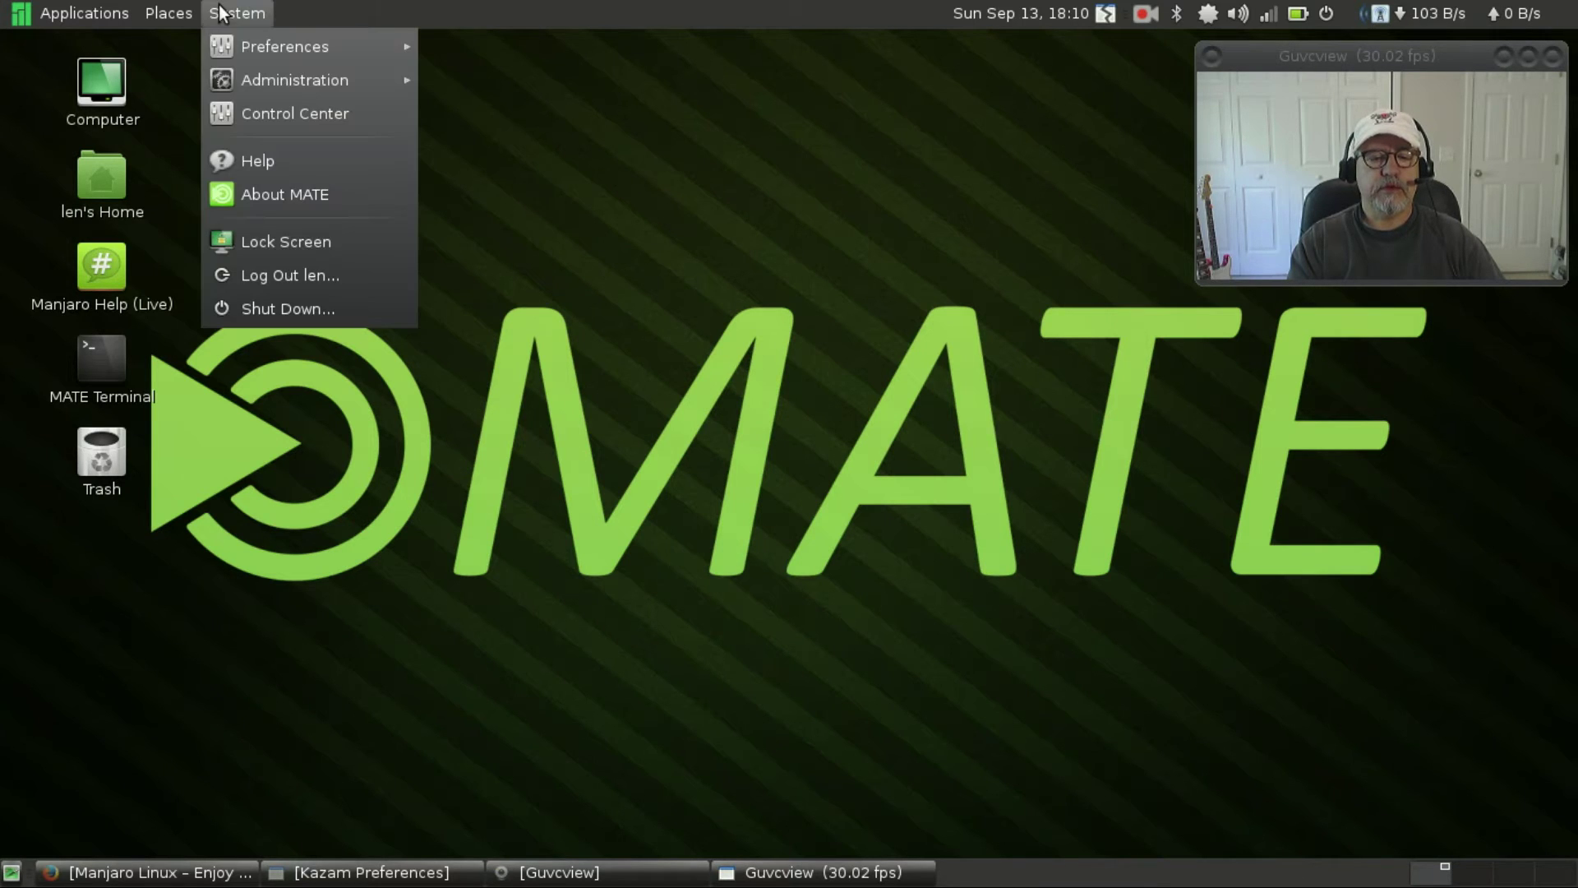
{"action": "mouse_move", "coordinate": [285, 47]}
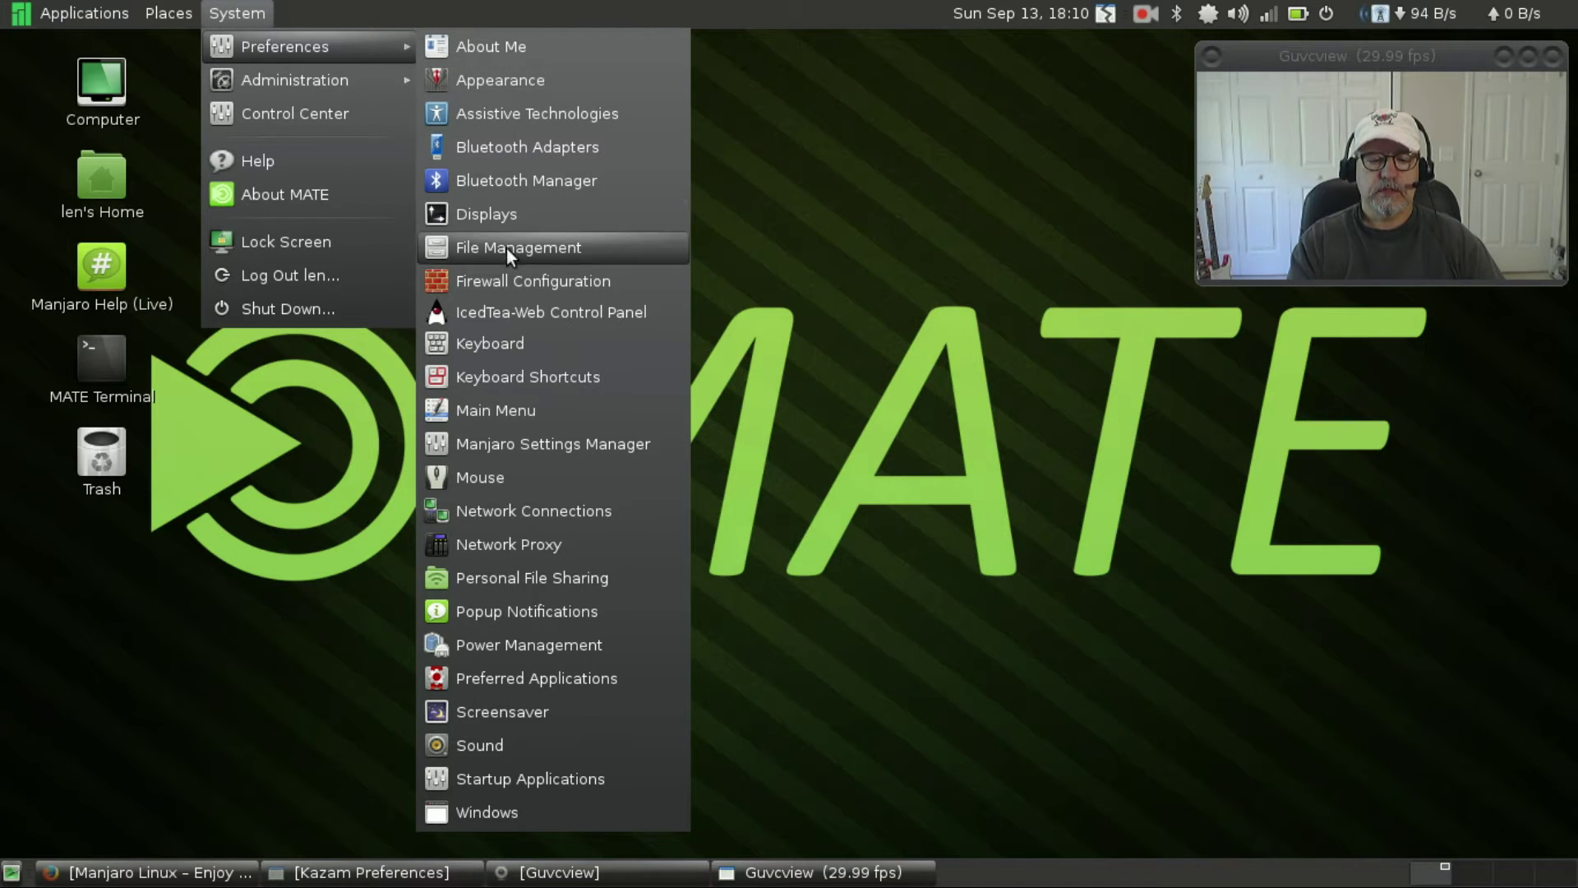
{"action": "left_click", "coordinate": [503, 378]}
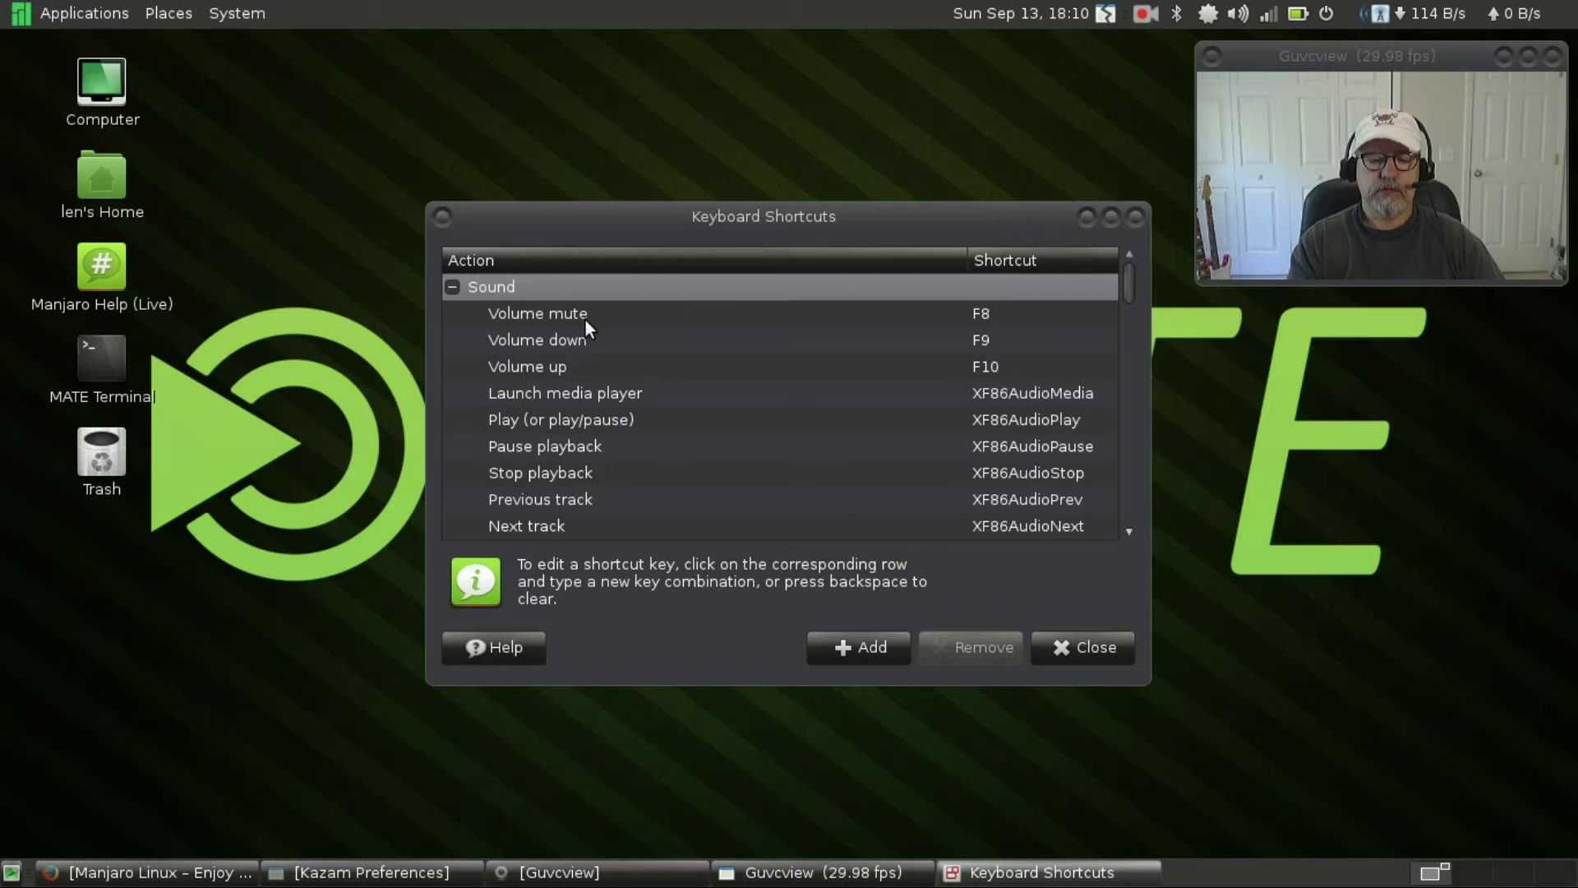
Step: Re-record Volume mute as F8 and Volume up as F10, cancelling the Volume down edit with Escape
{"action": "left_click", "coordinate": [1017, 311]}
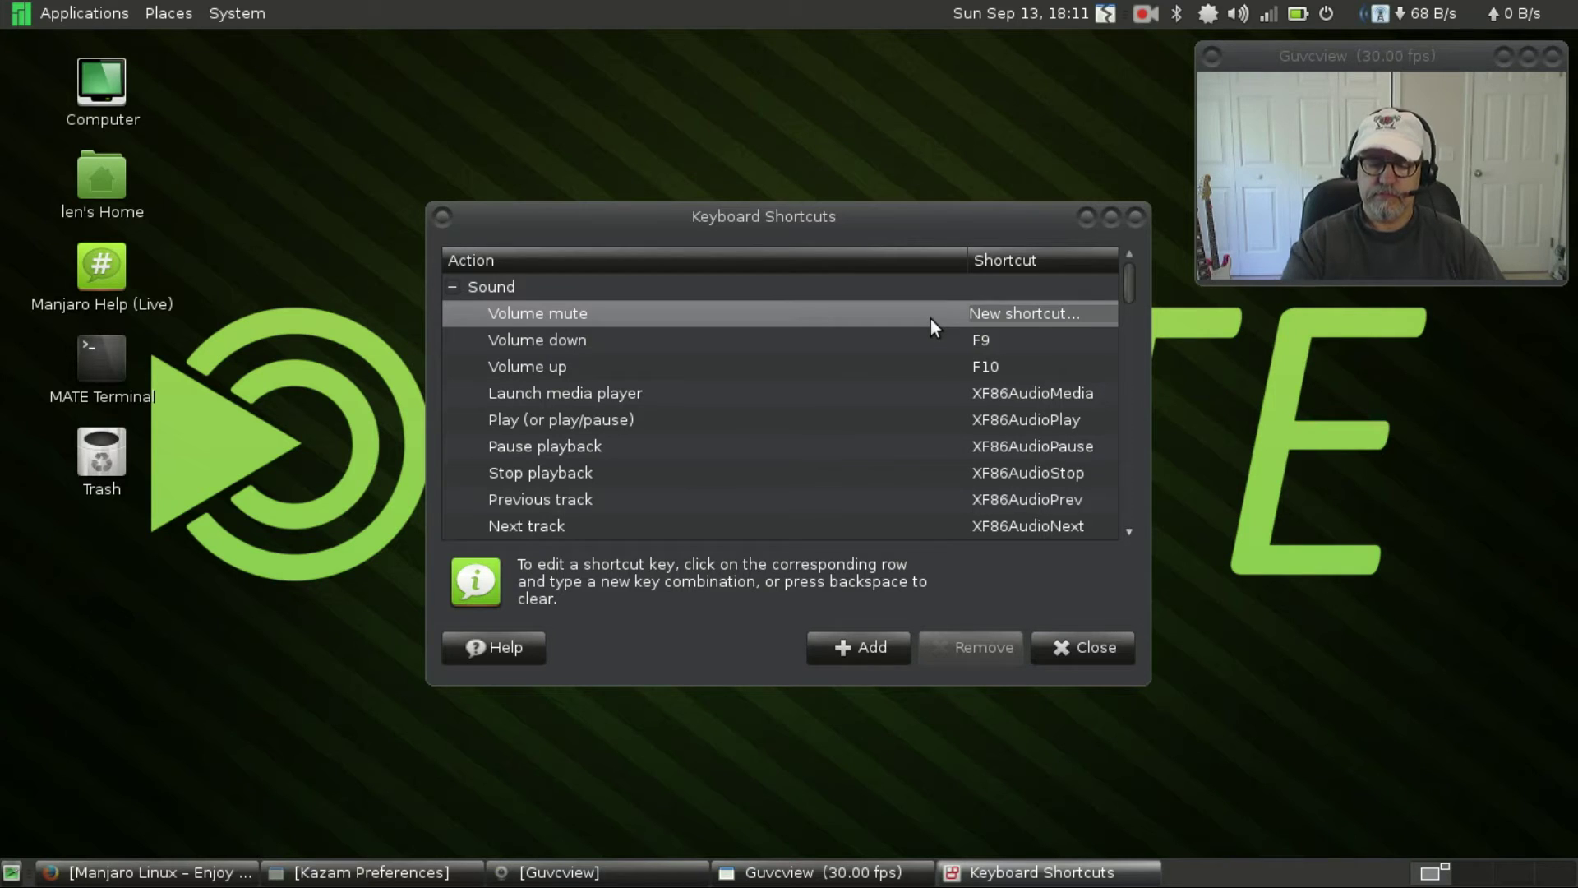
{"action": "key", "text": "F8"}
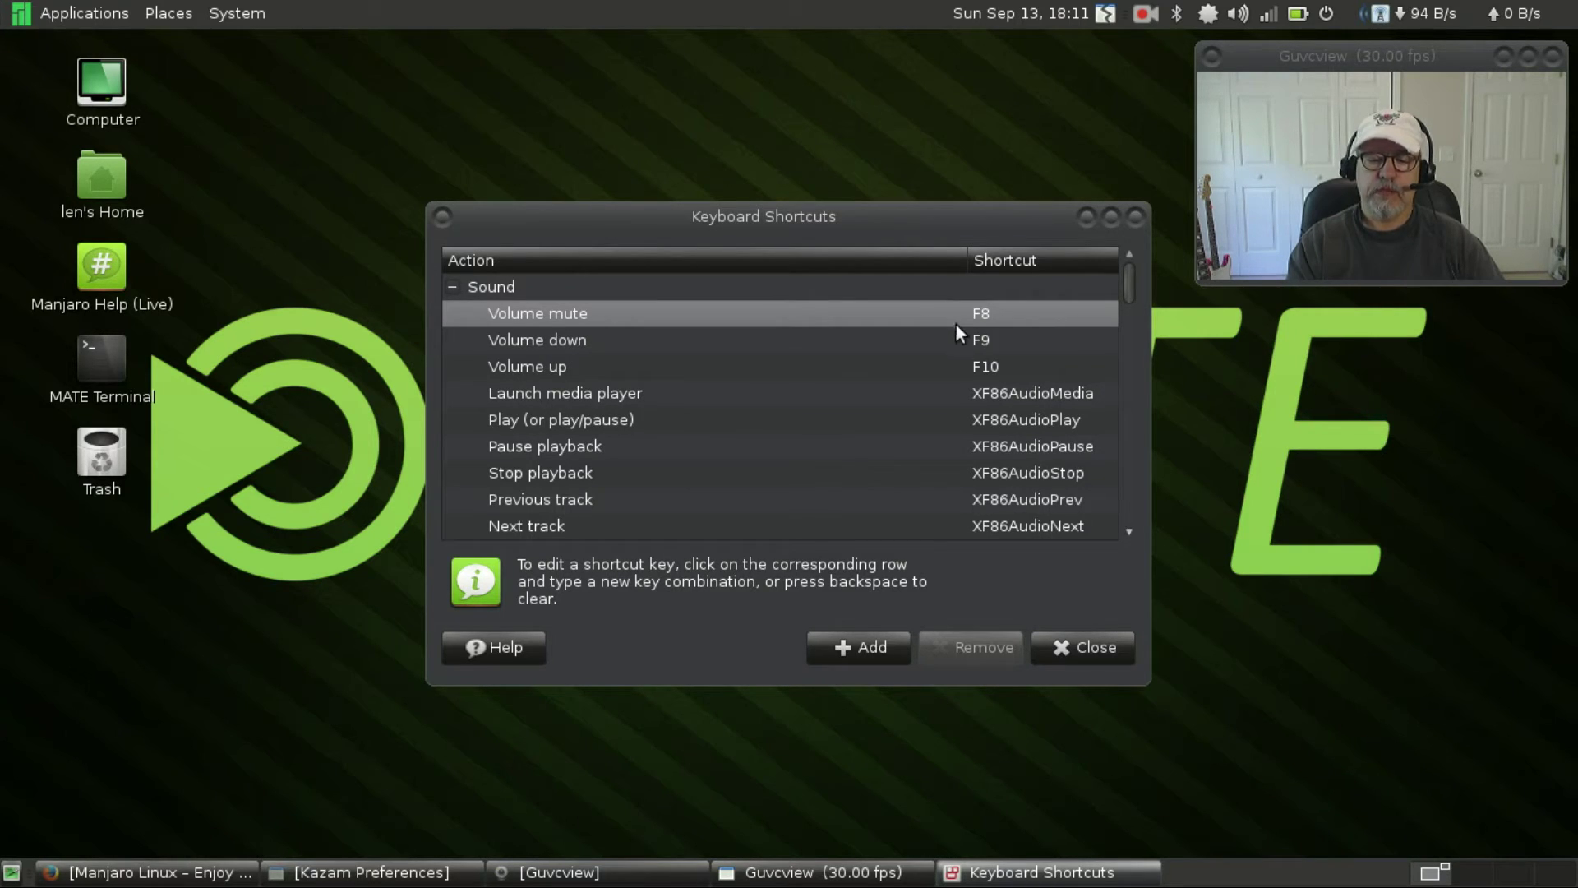
{"action": "left_click", "coordinate": [973, 342]}
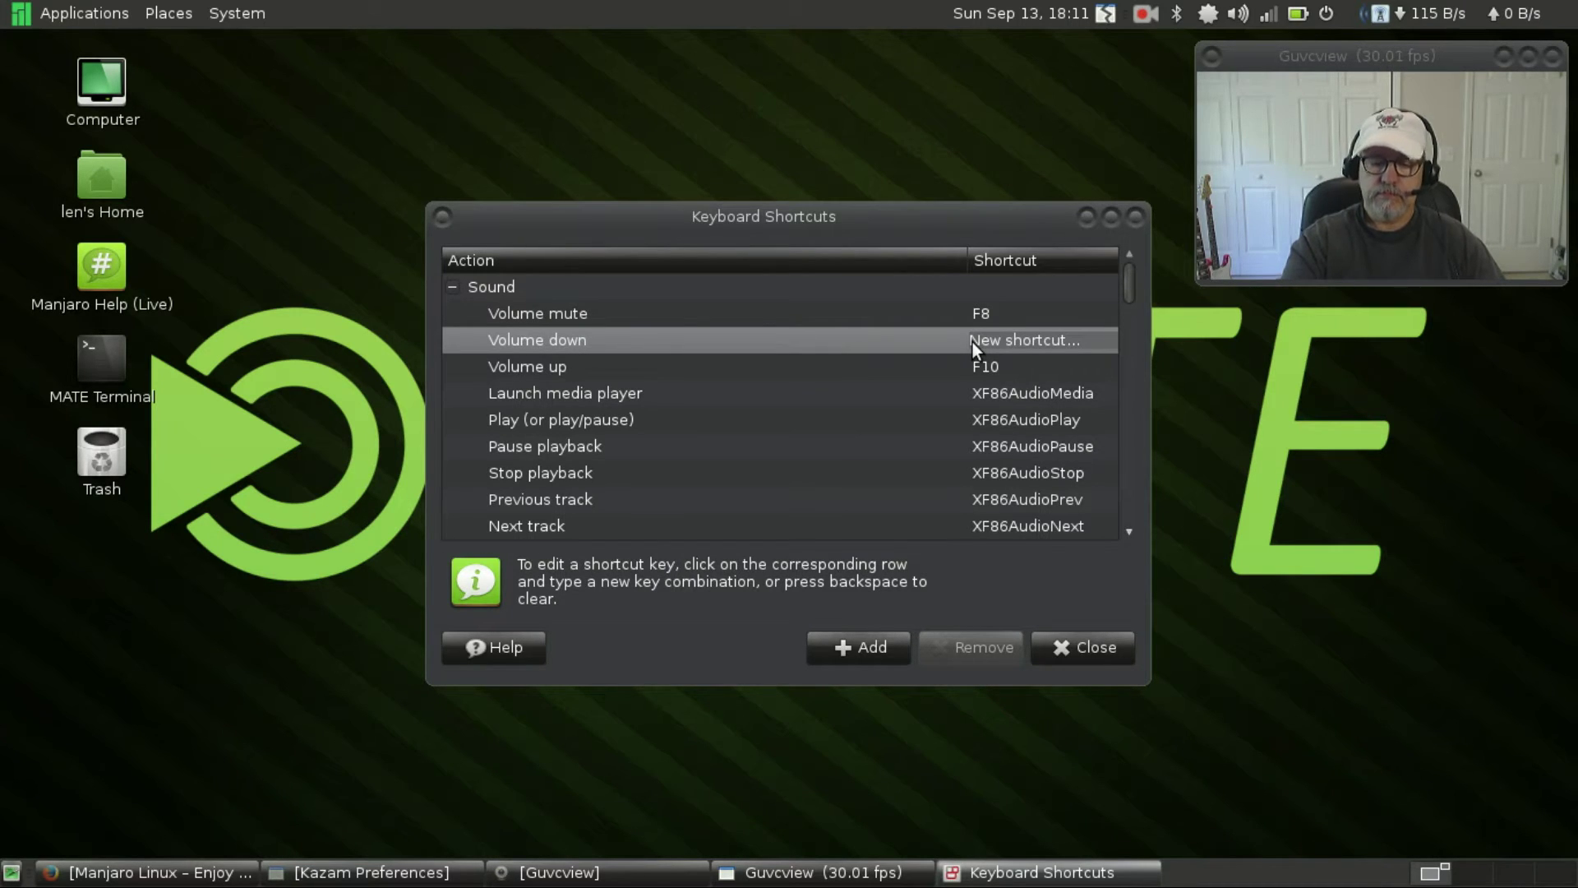
{"action": "key", "text": "Escape"}
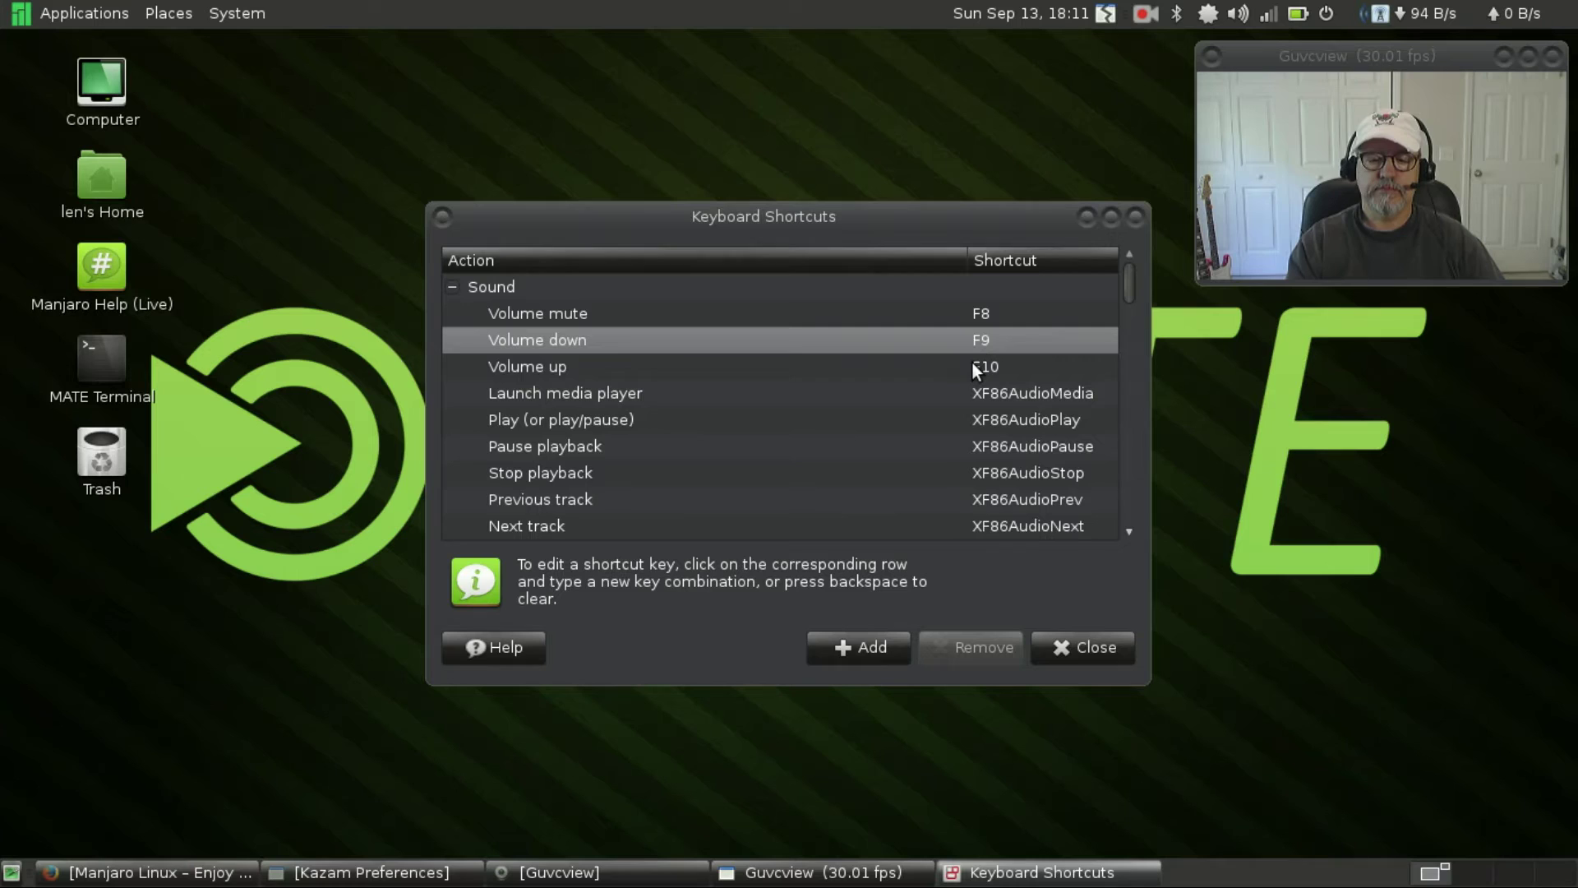
{"action": "left_click", "coordinate": [972, 363]}
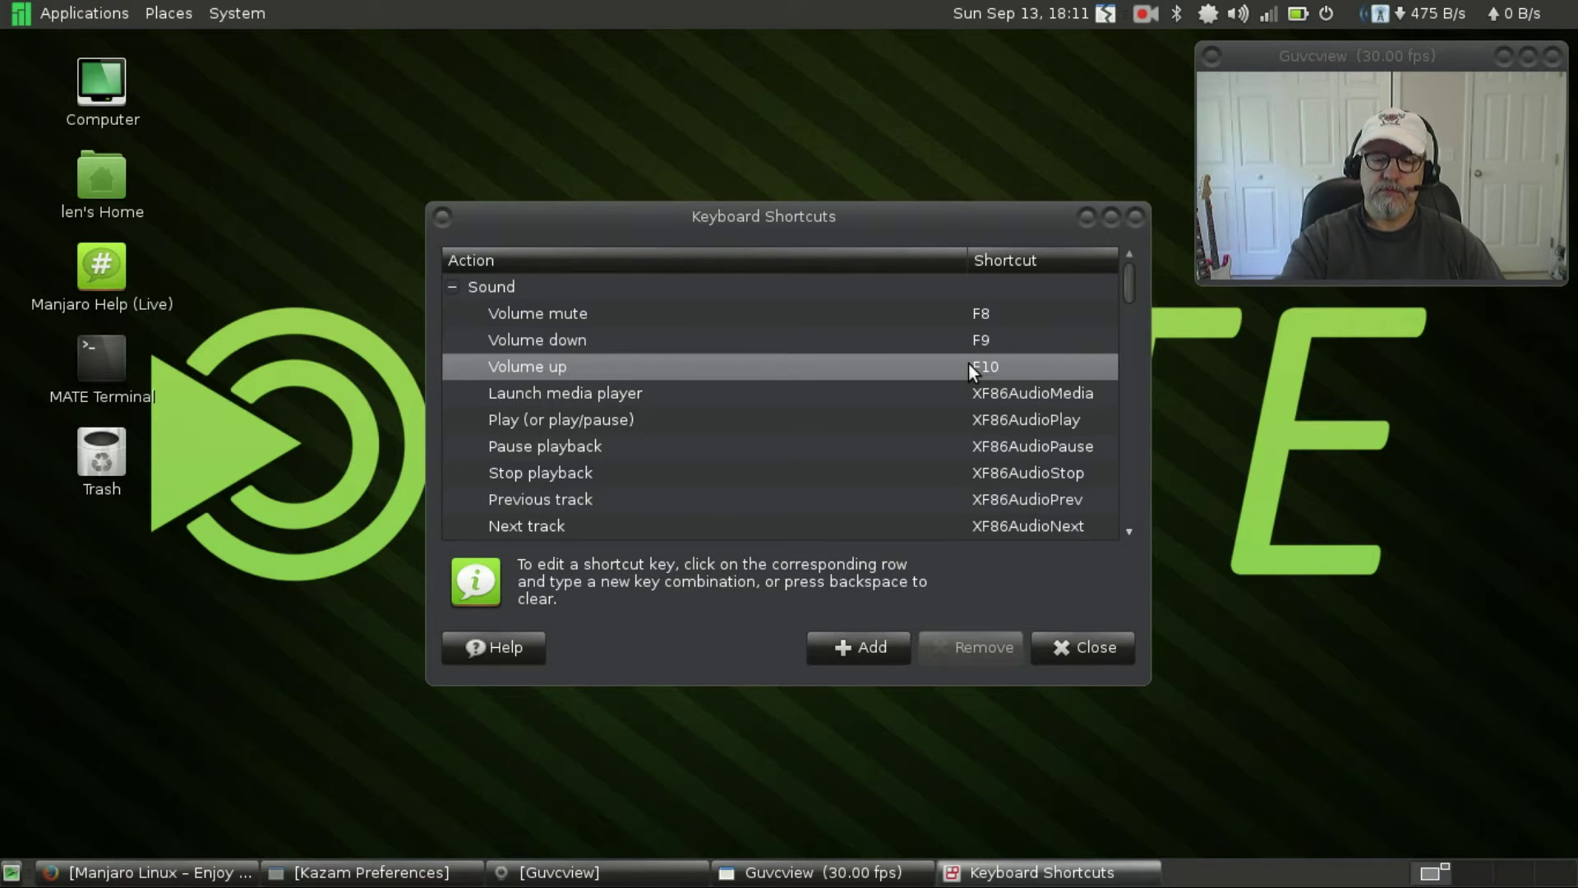
{"action": "key", "text": "F10"}
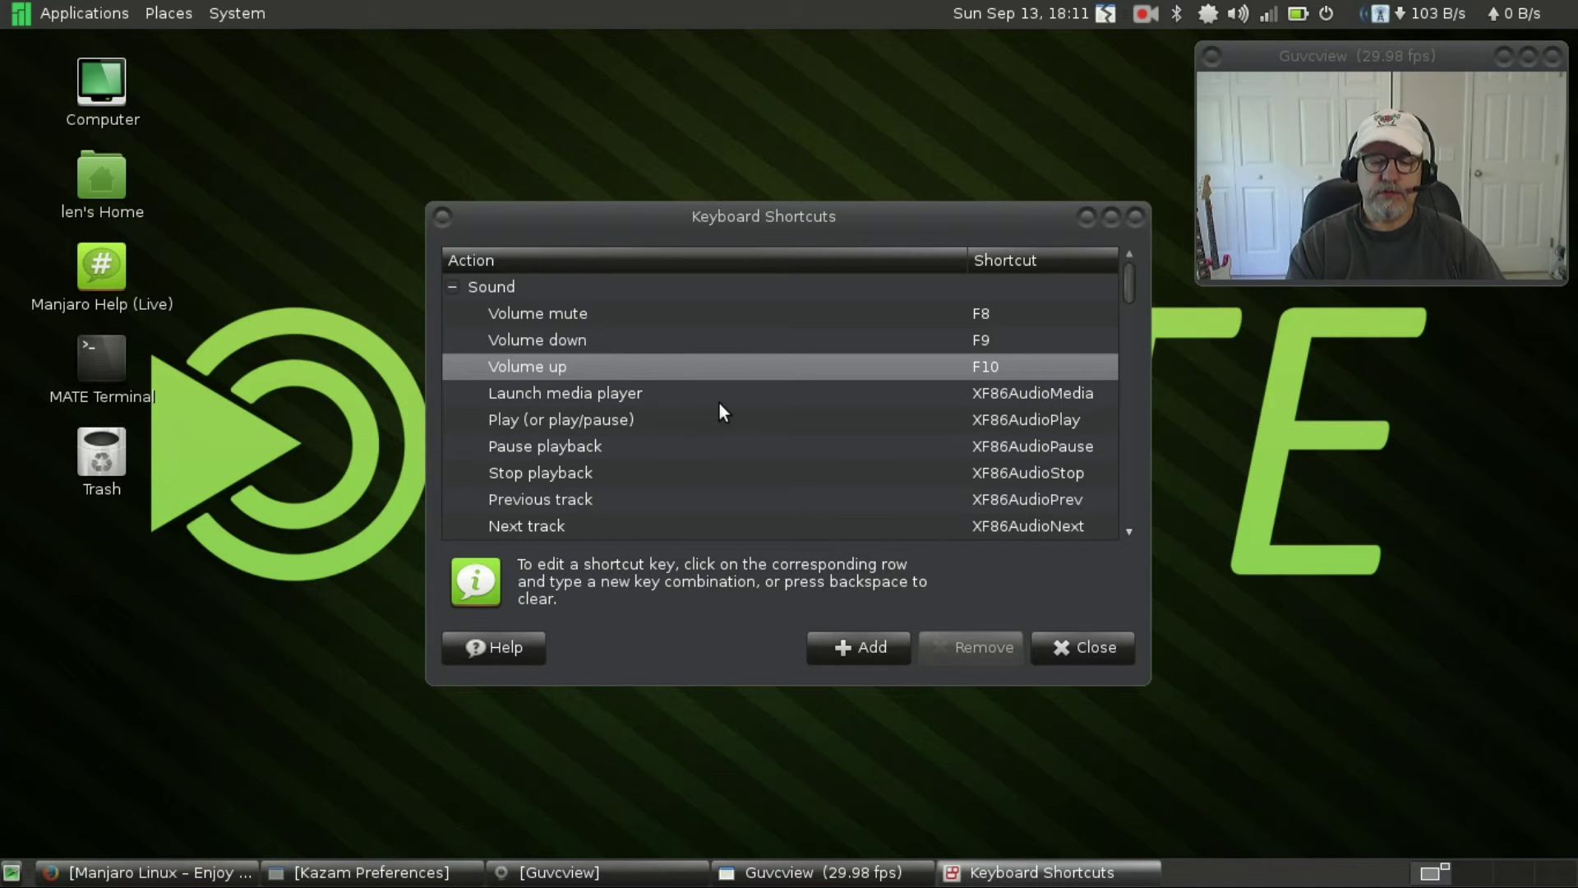
Step: Scroll down to the custom shortcuts Brightness down -5 (F6) and Brightness up +5 (F7)
{"action": "scroll", "coordinate": [721, 403], "scroll_direction": "down", "scroll_amount": 3}
{"action": "scroll", "coordinate": [720, 402], "scroll_direction": "down", "scroll_amount": 1}
{"action": "scroll", "coordinate": [720, 403], "scroll_direction": "down", "scroll_amount": 1}
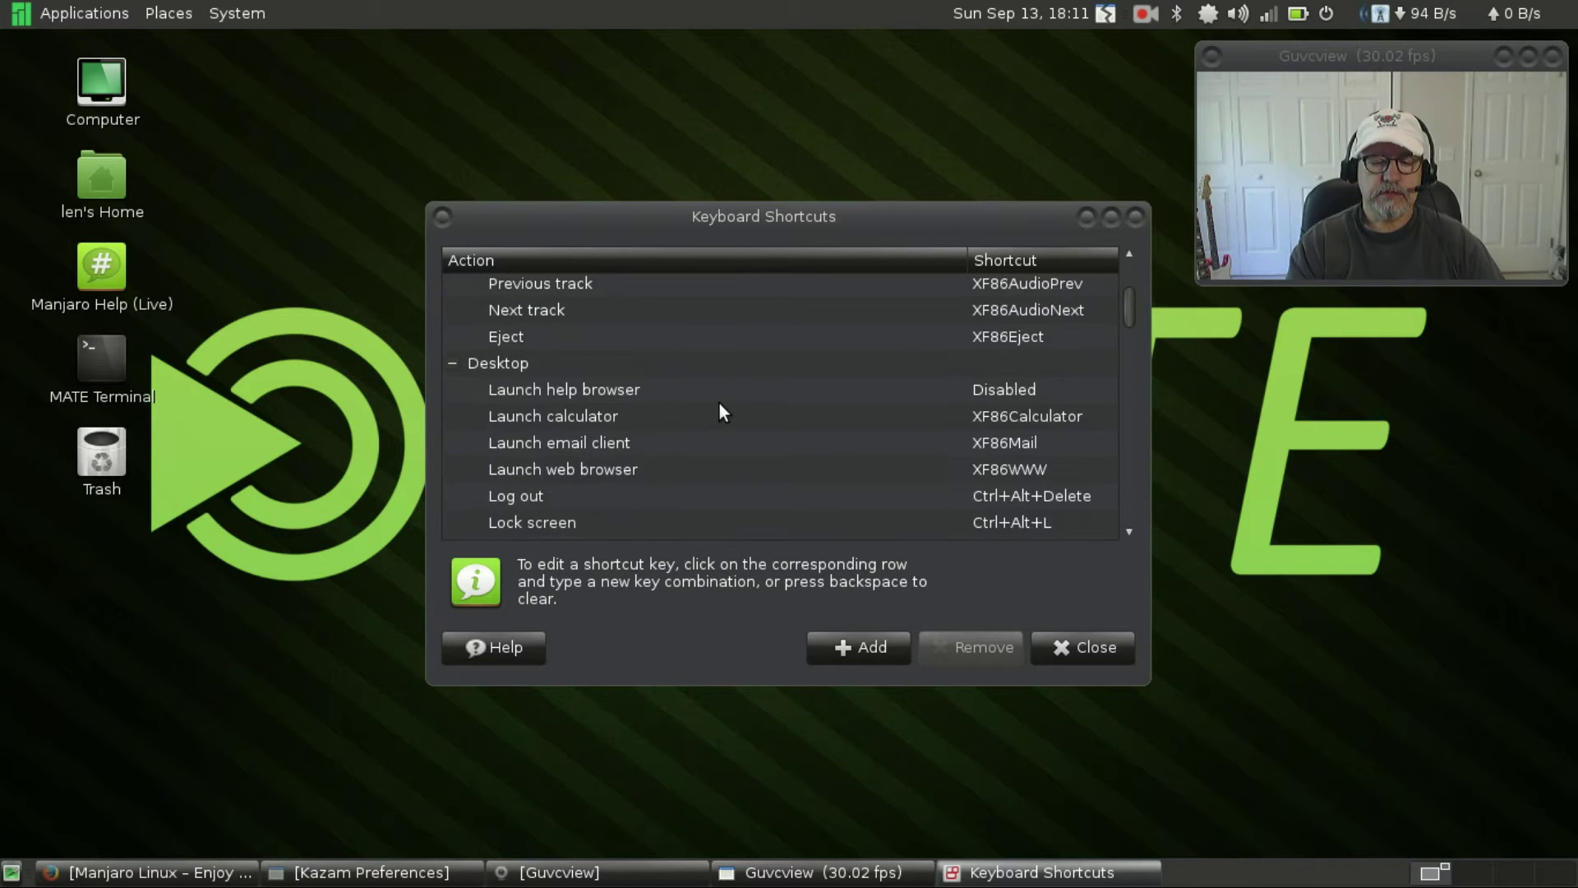
{"action": "scroll", "coordinate": [720, 403], "scroll_direction": "down", "scroll_amount": 3}
{"action": "scroll", "coordinate": [719, 403], "scroll_direction": "down", "scroll_amount": 3}
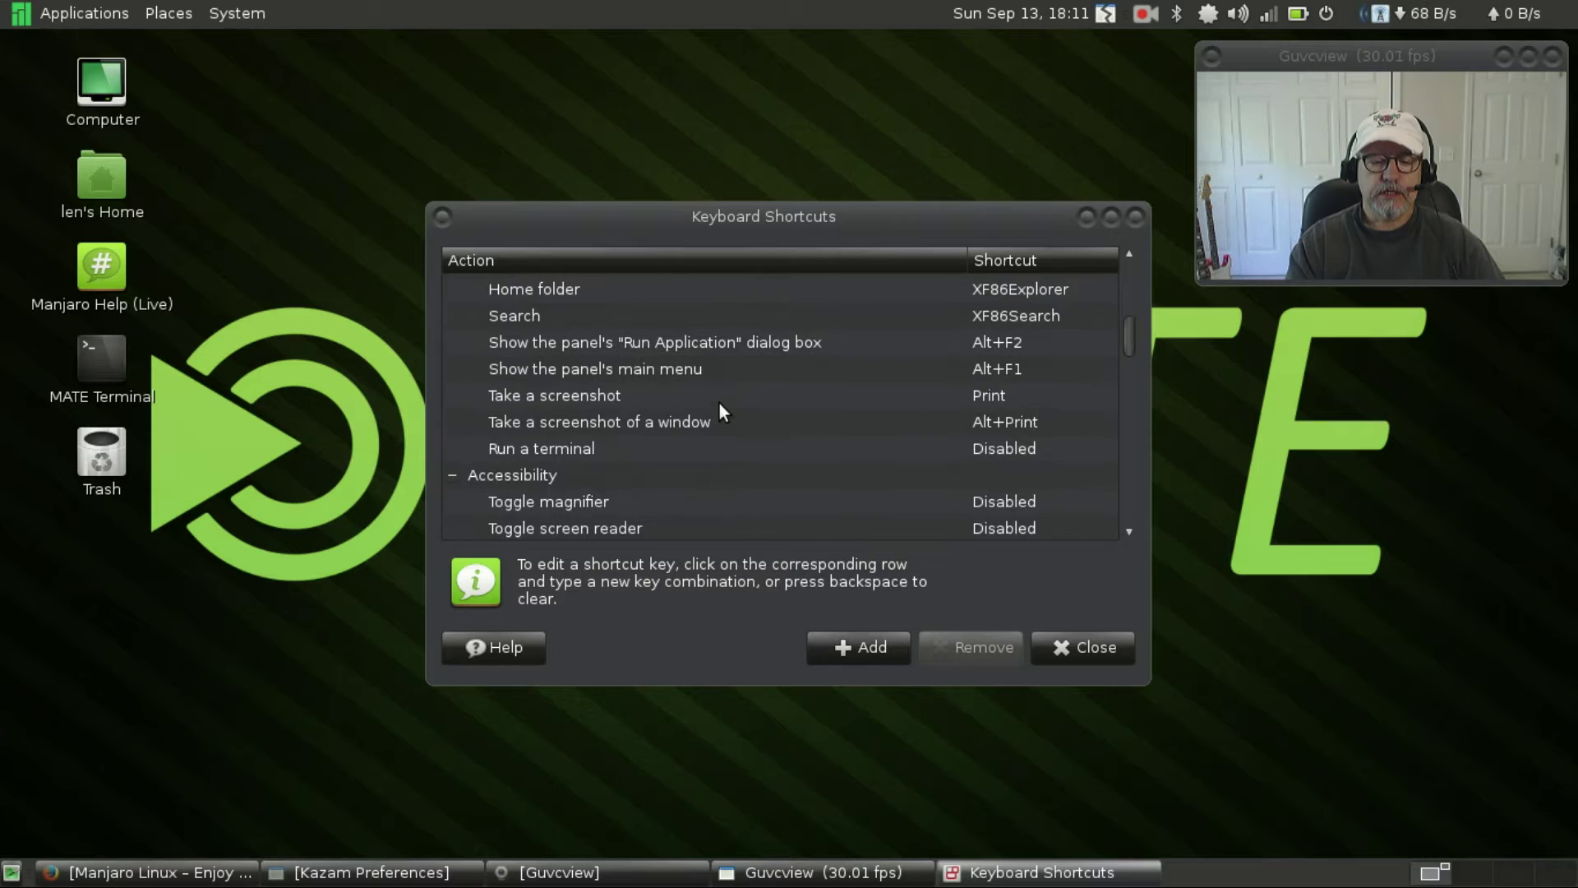
{"action": "scroll", "coordinate": [719, 403], "scroll_direction": "down", "scroll_amount": 2}
{"action": "scroll", "coordinate": [719, 403], "scroll_direction": "down", "scroll_amount": 1}
{"action": "scroll", "coordinate": [718, 403], "scroll_direction": "down", "scroll_amount": 2}
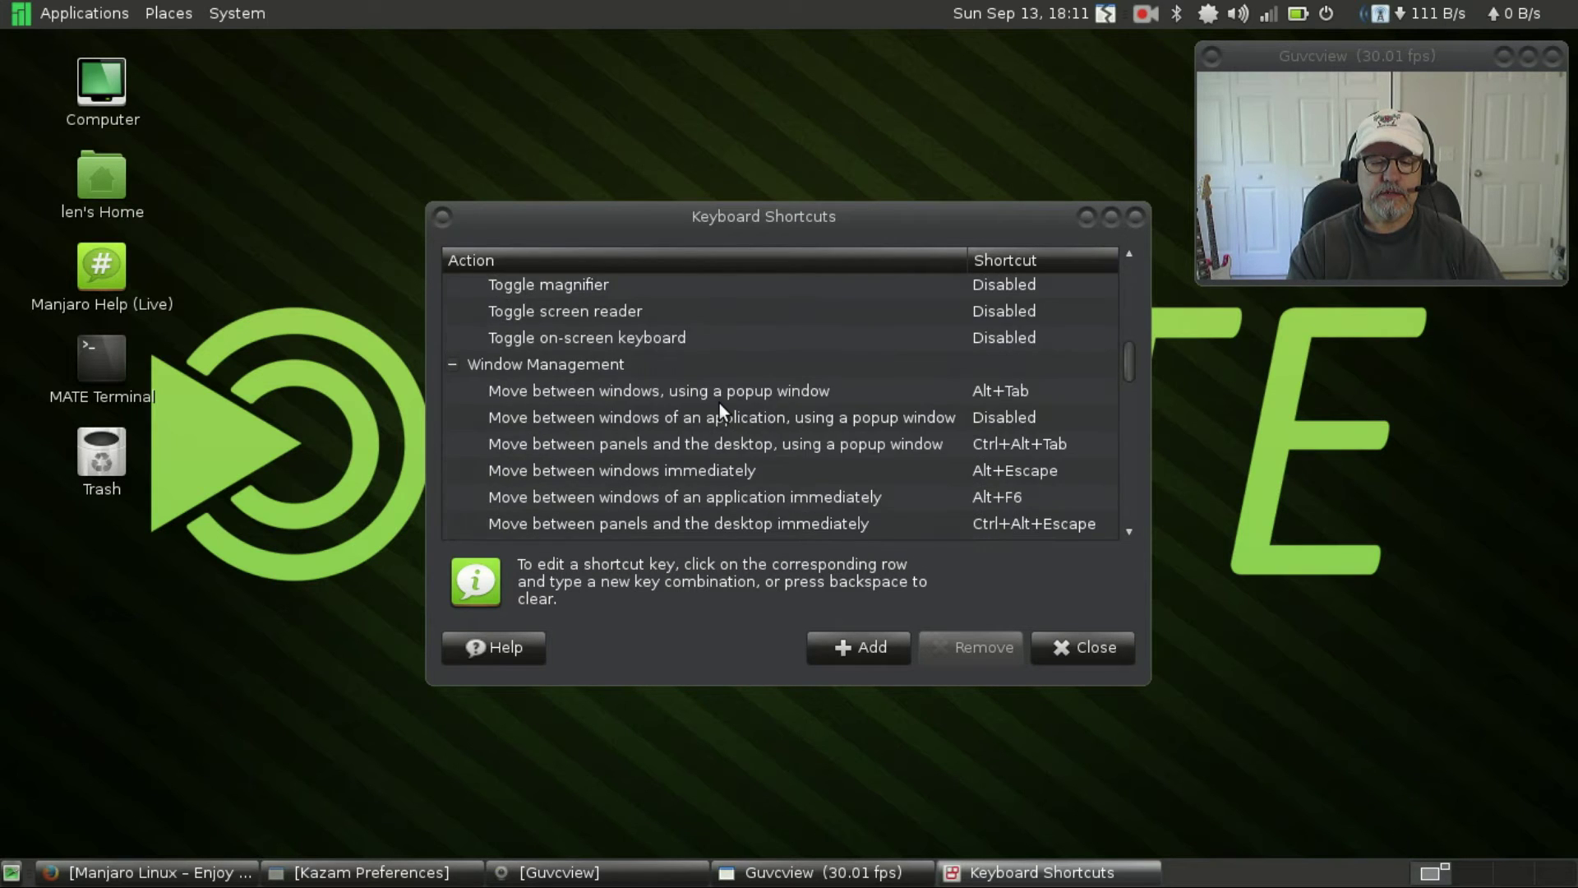
{"action": "scroll", "coordinate": [718, 403], "scroll_direction": "down", "scroll_amount": 5}
{"action": "scroll", "coordinate": [719, 403], "scroll_direction": "down", "scroll_amount": 5}
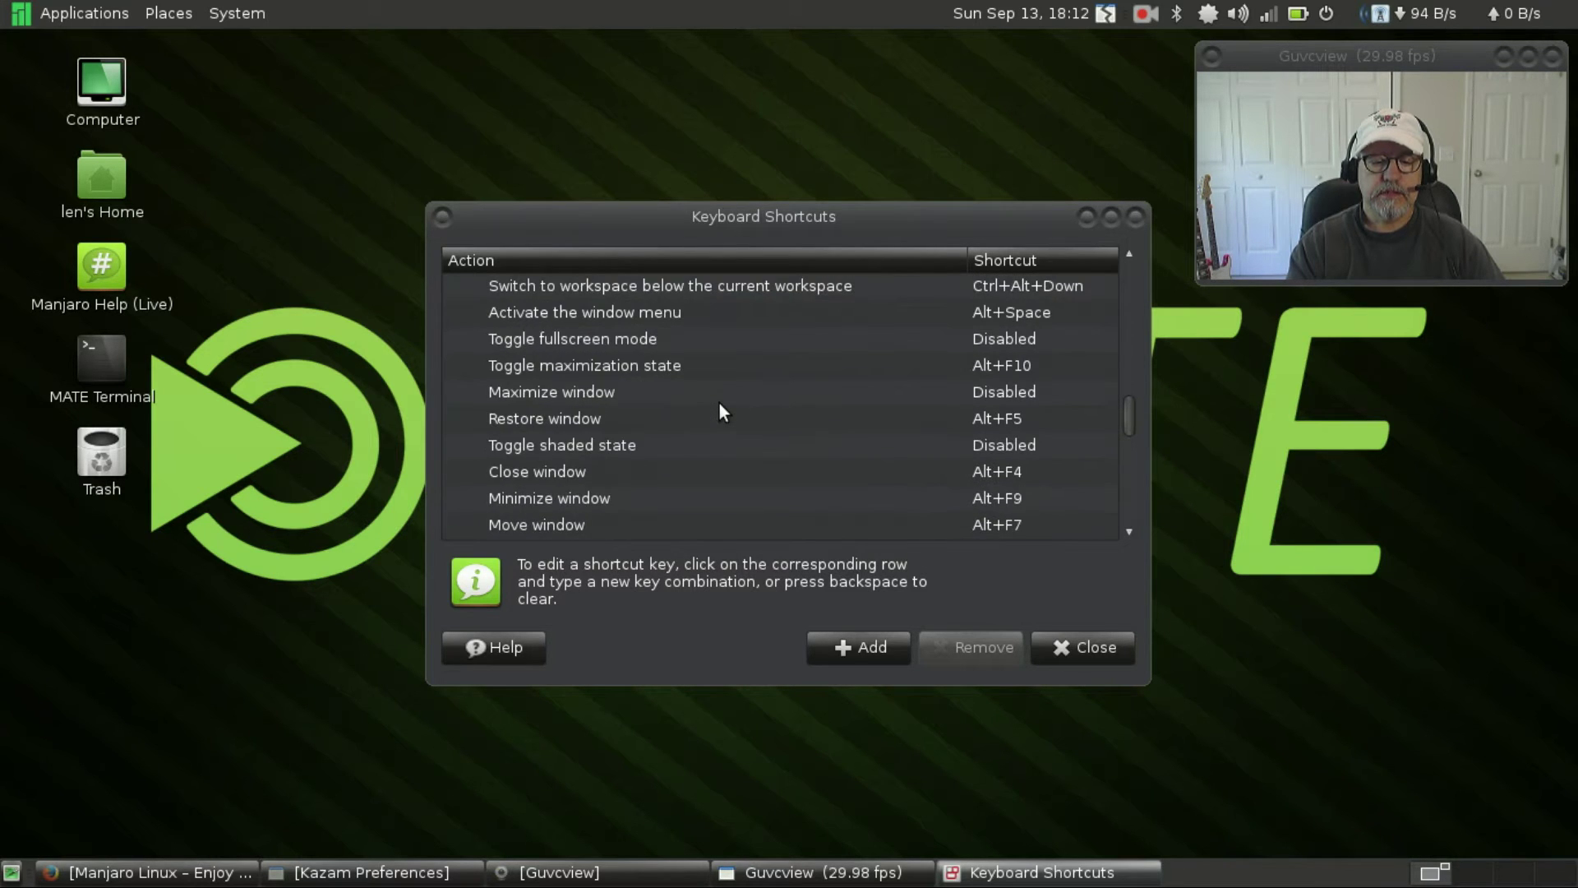
{"action": "scroll", "coordinate": [718, 401], "scroll_direction": "down", "scroll_amount": 3}
{"action": "scroll", "coordinate": [718, 403], "scroll_direction": "down", "scroll_amount": 2}
{"action": "scroll", "coordinate": [718, 403], "scroll_direction": "down", "scroll_amount": 2}
{"action": "scroll", "coordinate": [718, 403], "scroll_direction": "down", "scroll_amount": 3}
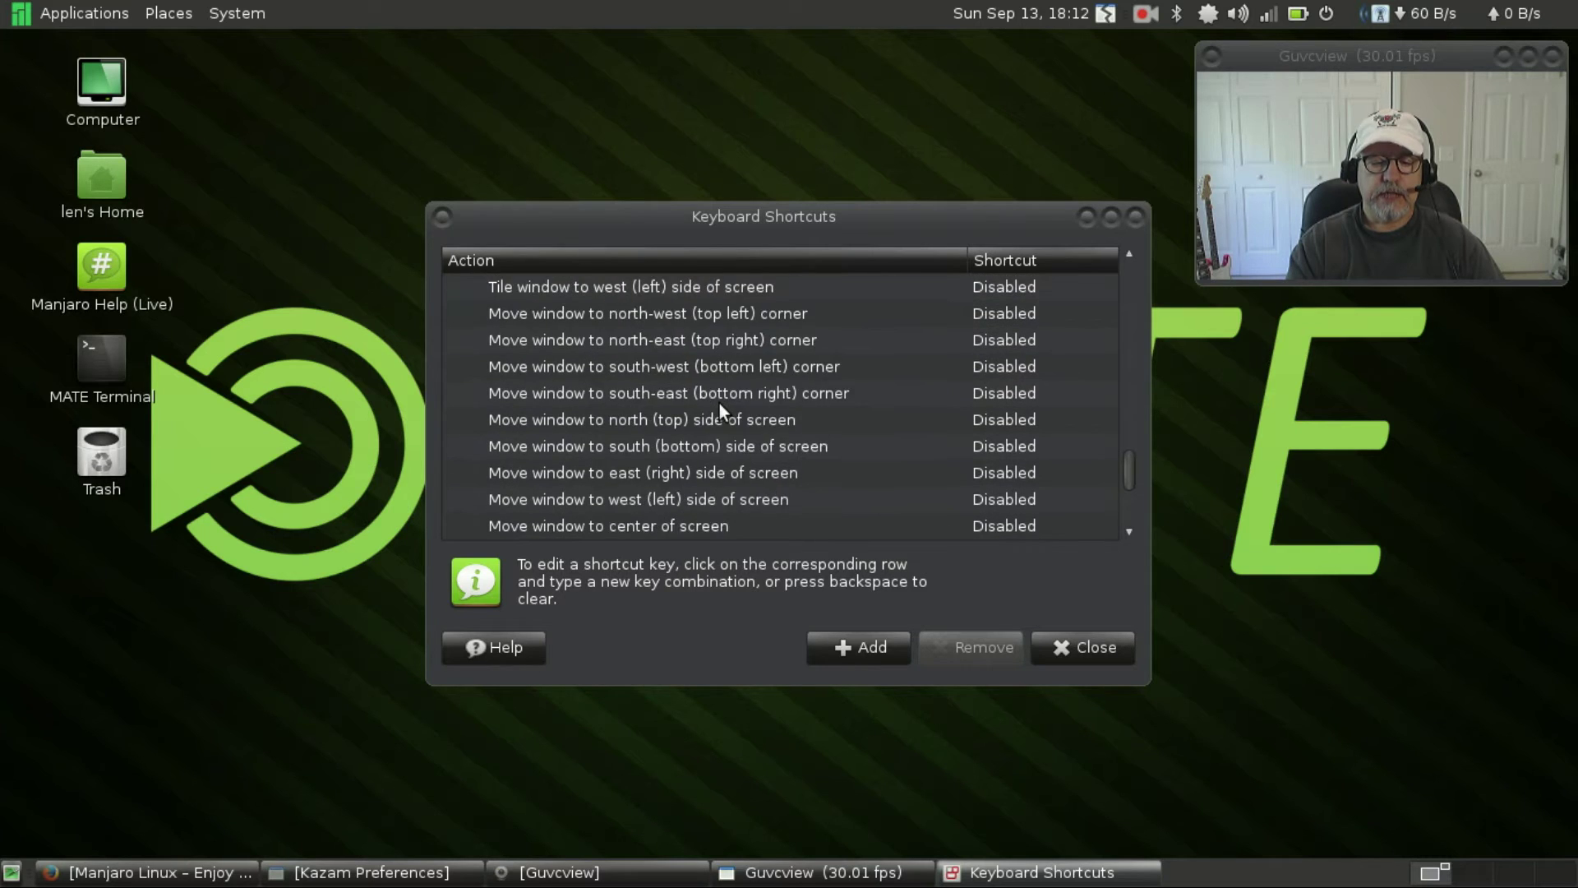
{"action": "scroll", "coordinate": [718, 403], "scroll_direction": "down", "scroll_amount": 5}
{"action": "scroll", "coordinate": [718, 403], "scroll_direction": "down", "scroll_amount": 6}
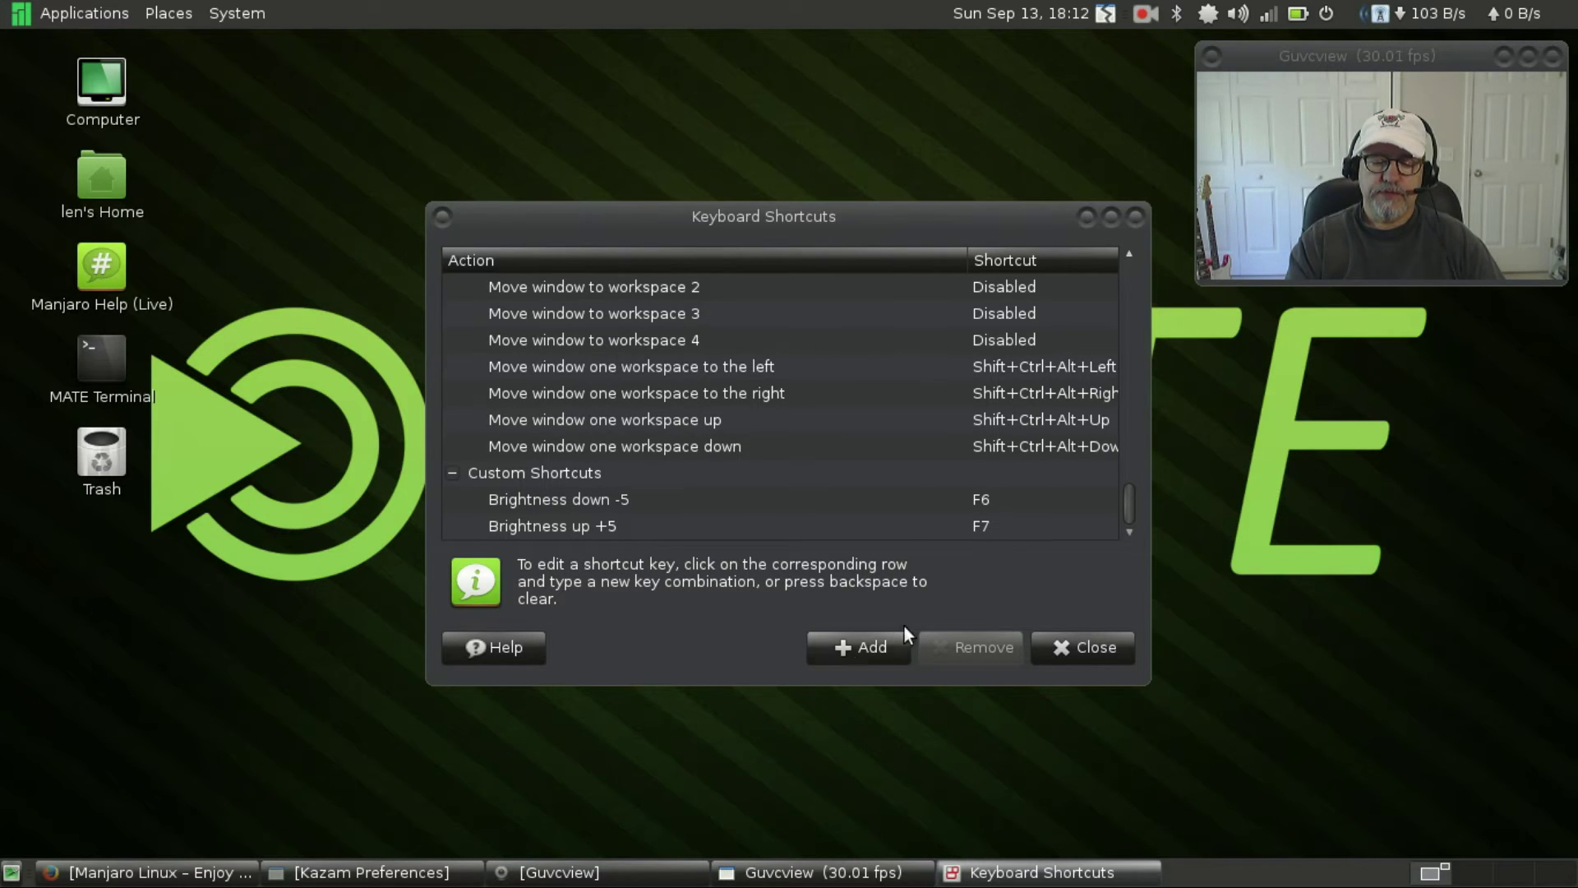
{"action": "left_click", "coordinate": [859, 649]}
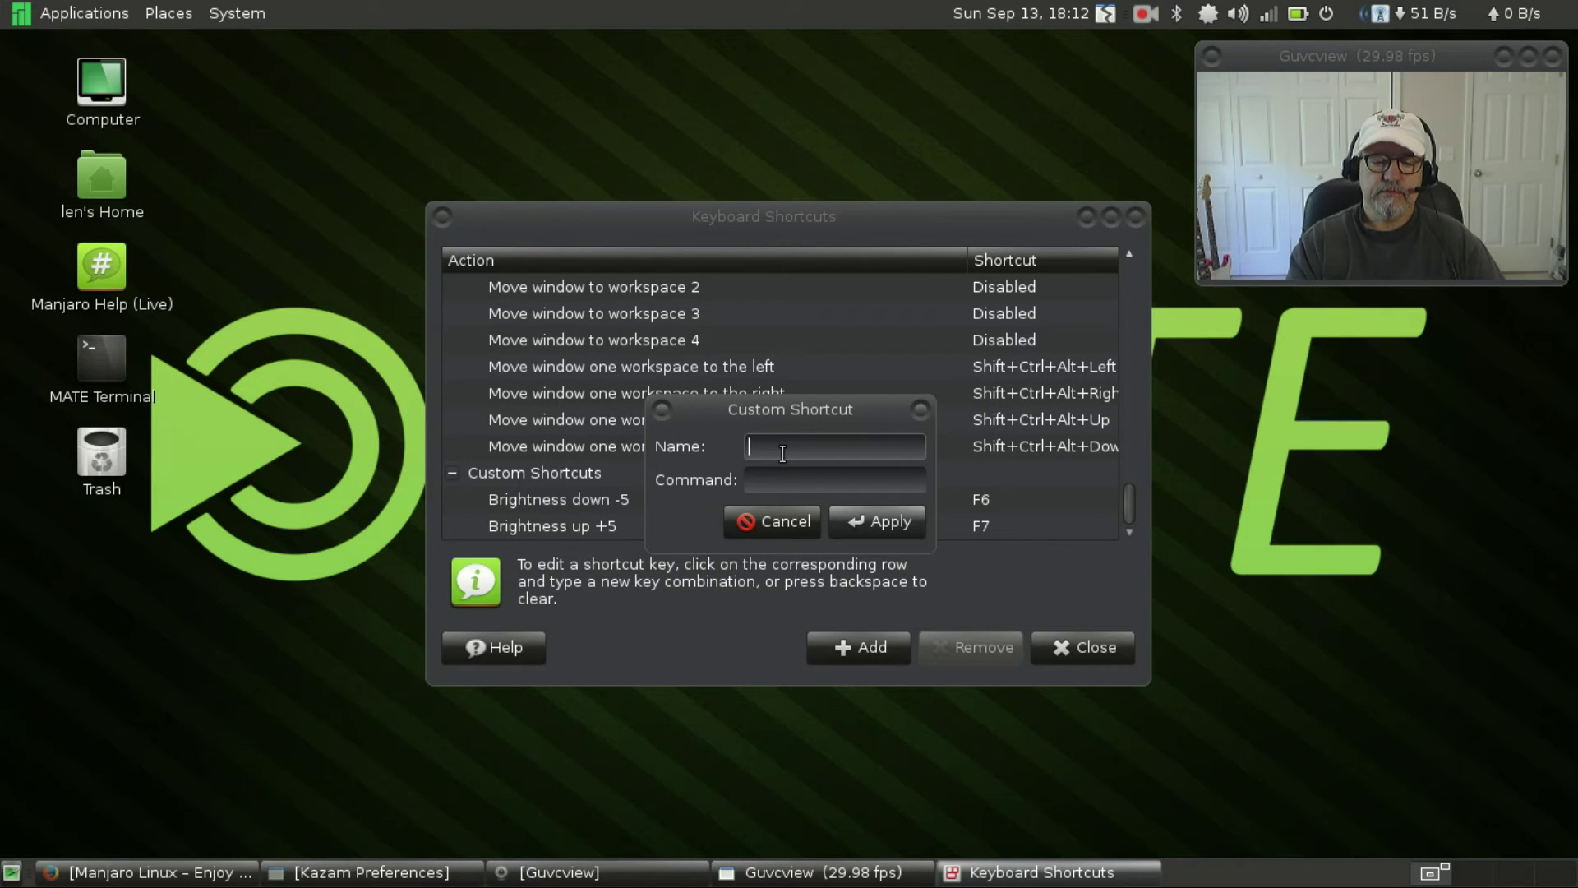
{"action": "left_click", "coordinate": [766, 480]}
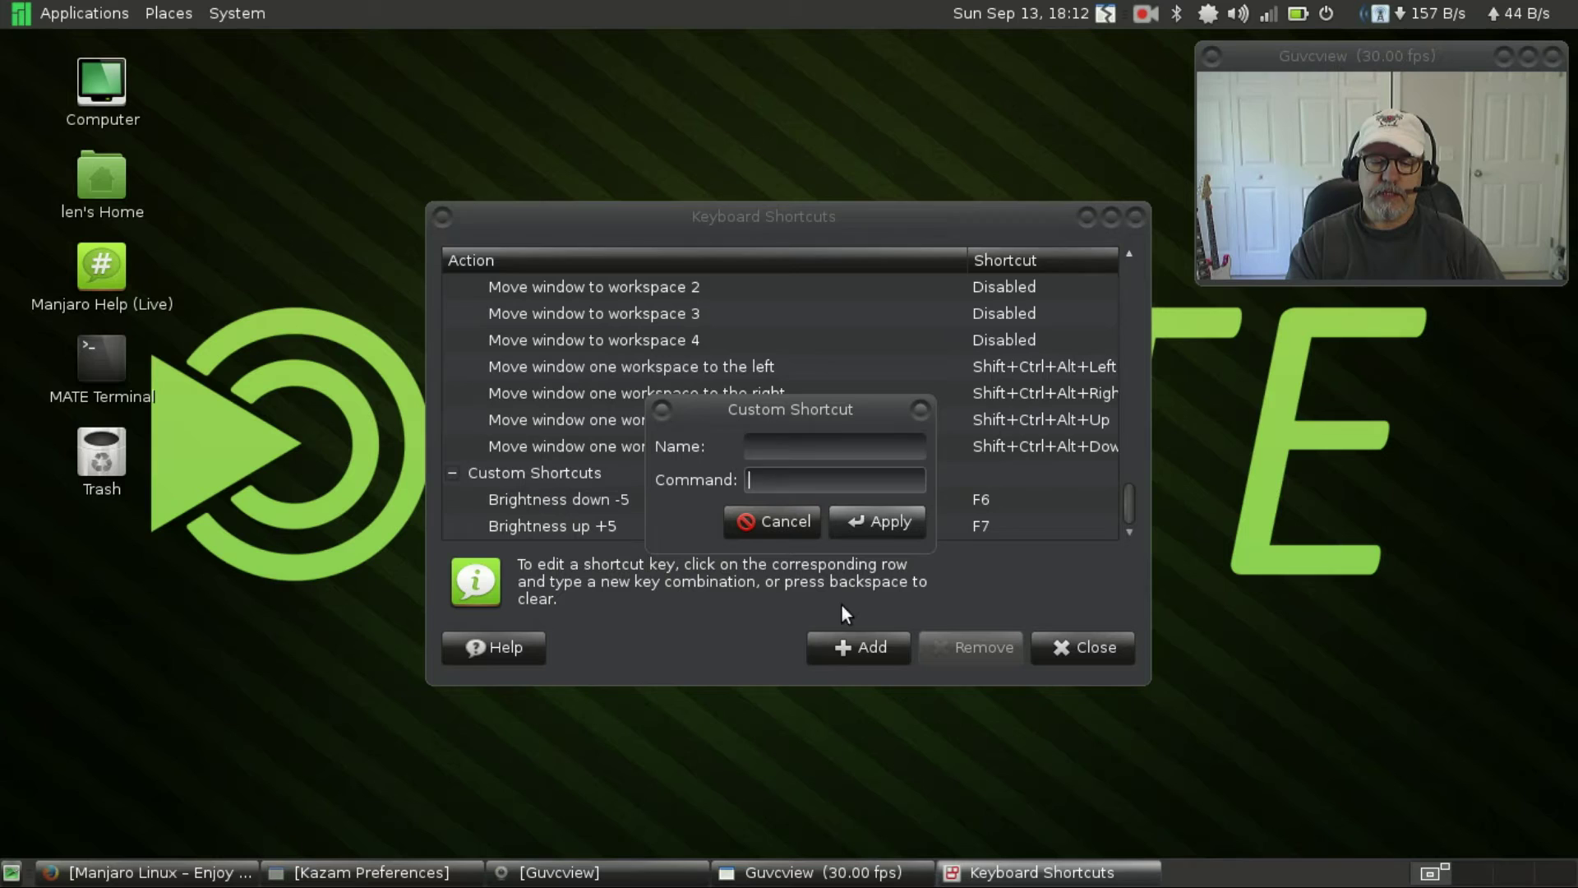
{"action": "left_click", "coordinate": [794, 531]}
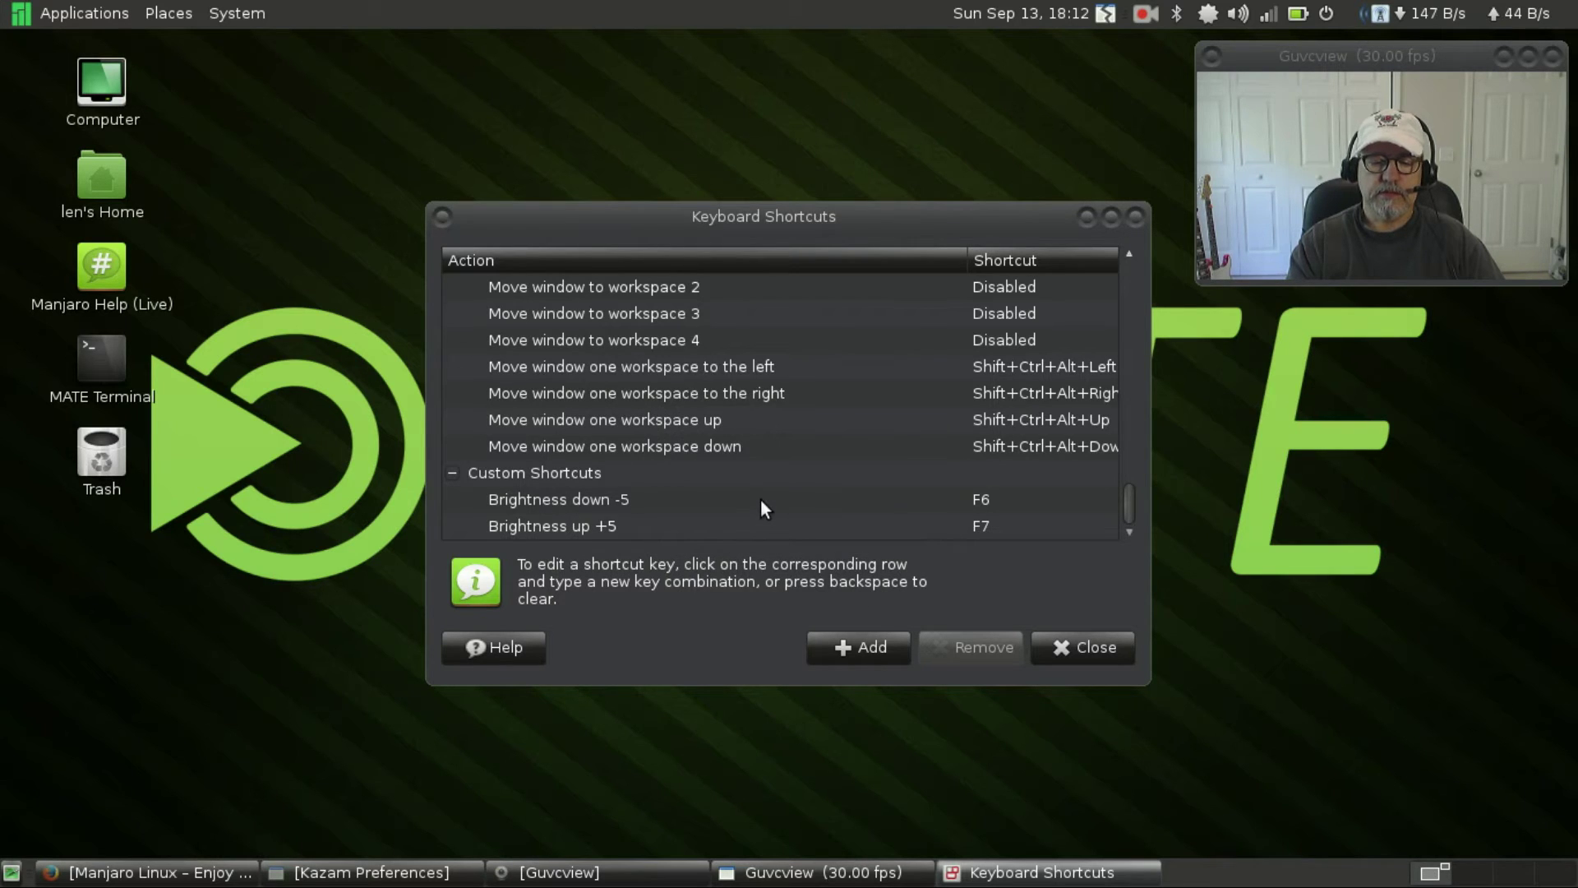
Step: Re-apply Brightness down -5 with command xbacklight -5 and rebind it to F6
{"action": "double_click", "coordinate": [762, 499]}
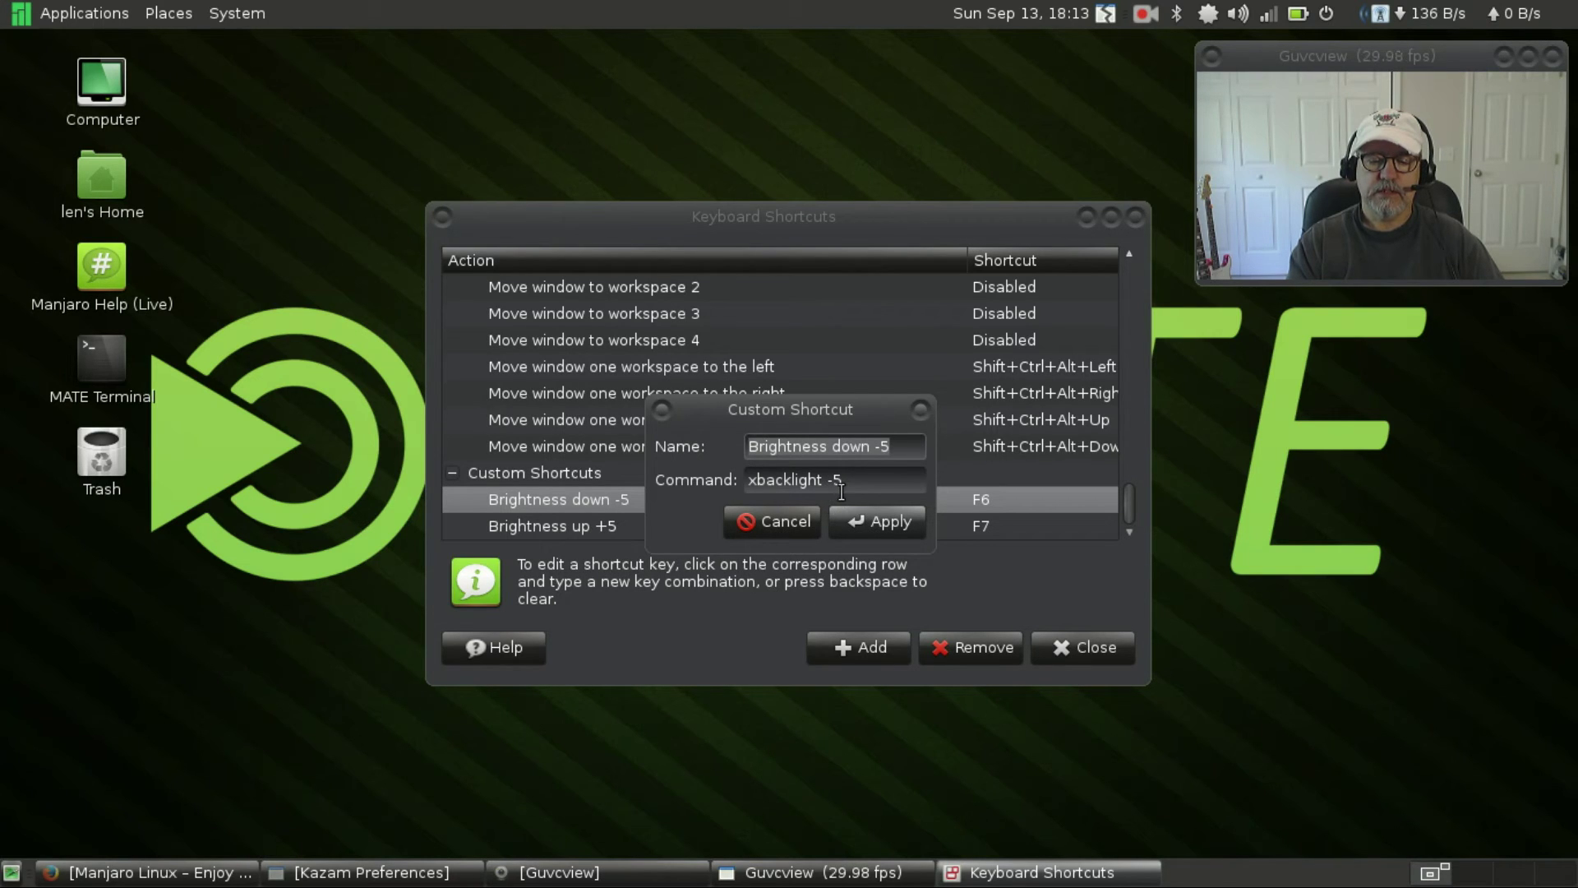
{"action": "left_click", "coordinate": [876, 520]}
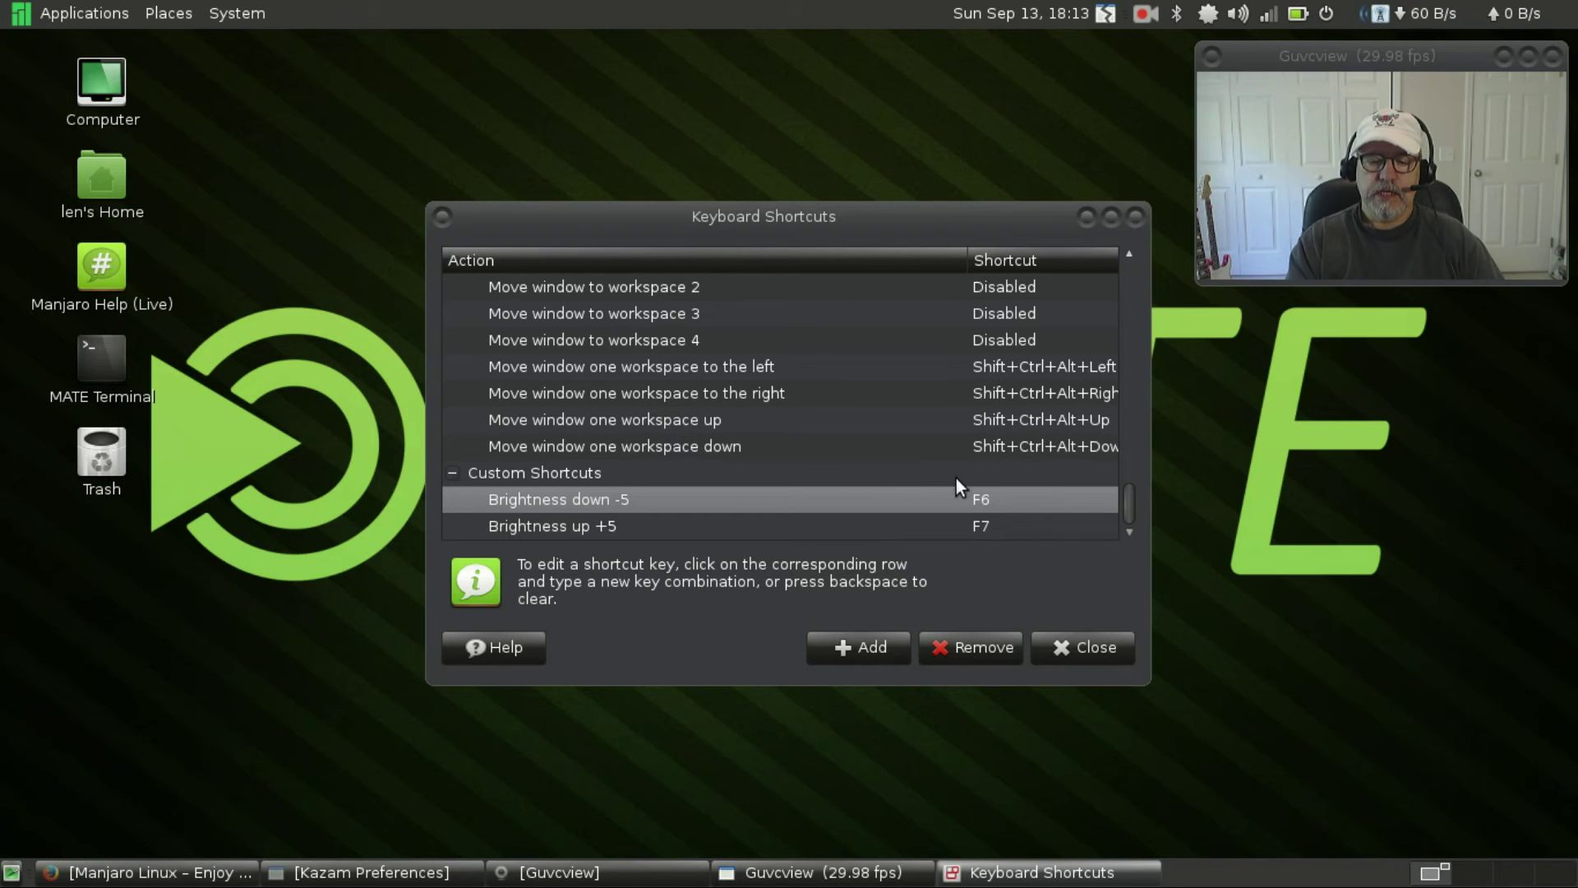
{"action": "left_click", "coordinate": [994, 497]}
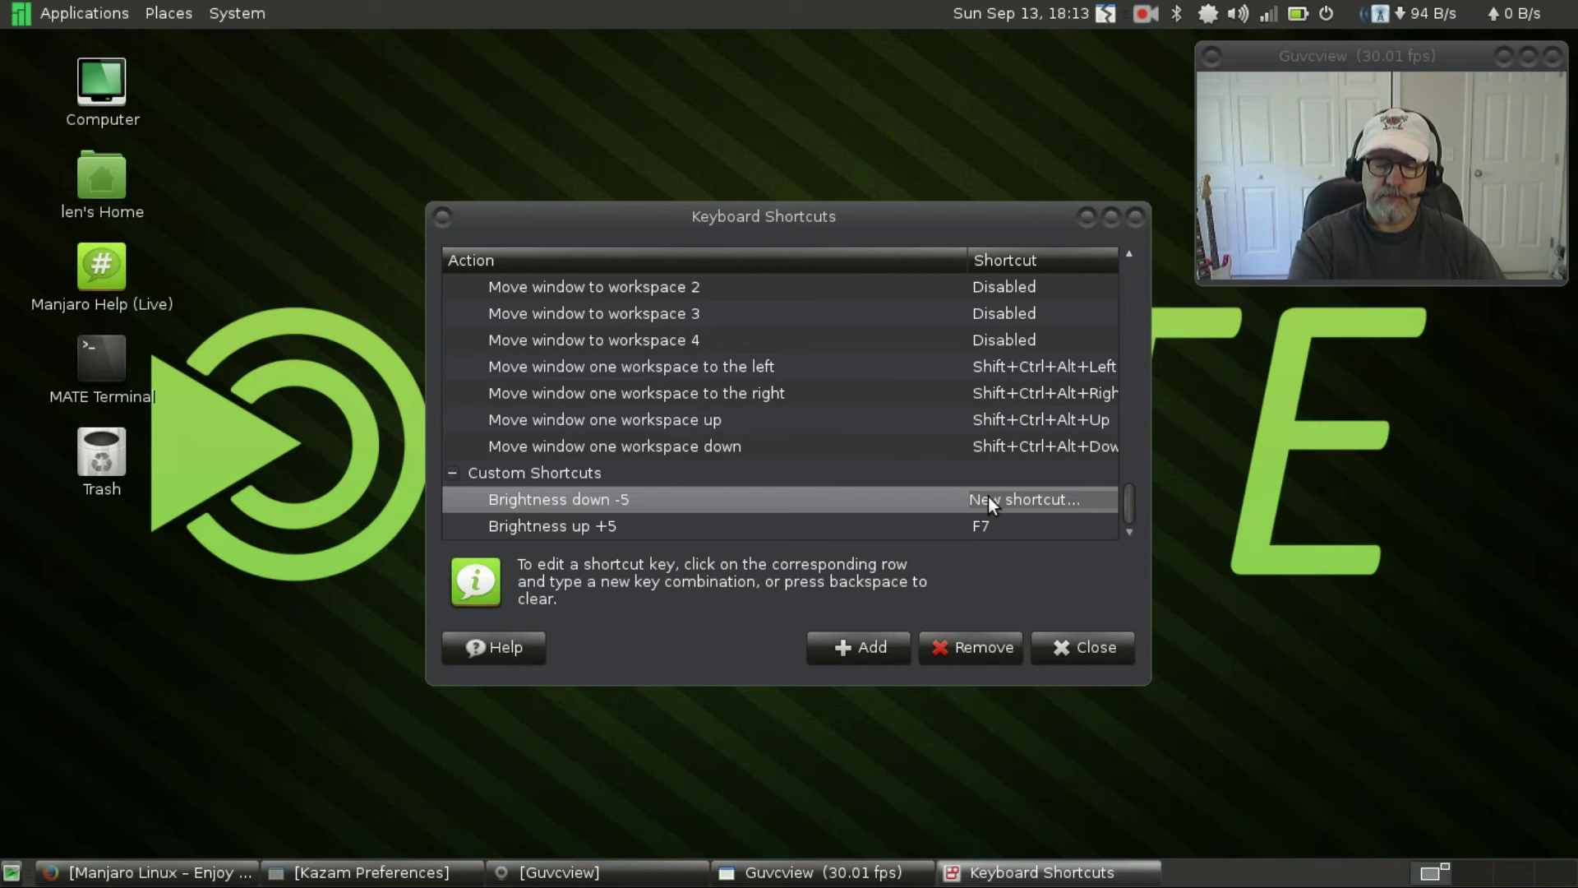
{"action": "key", "text": "F6"}
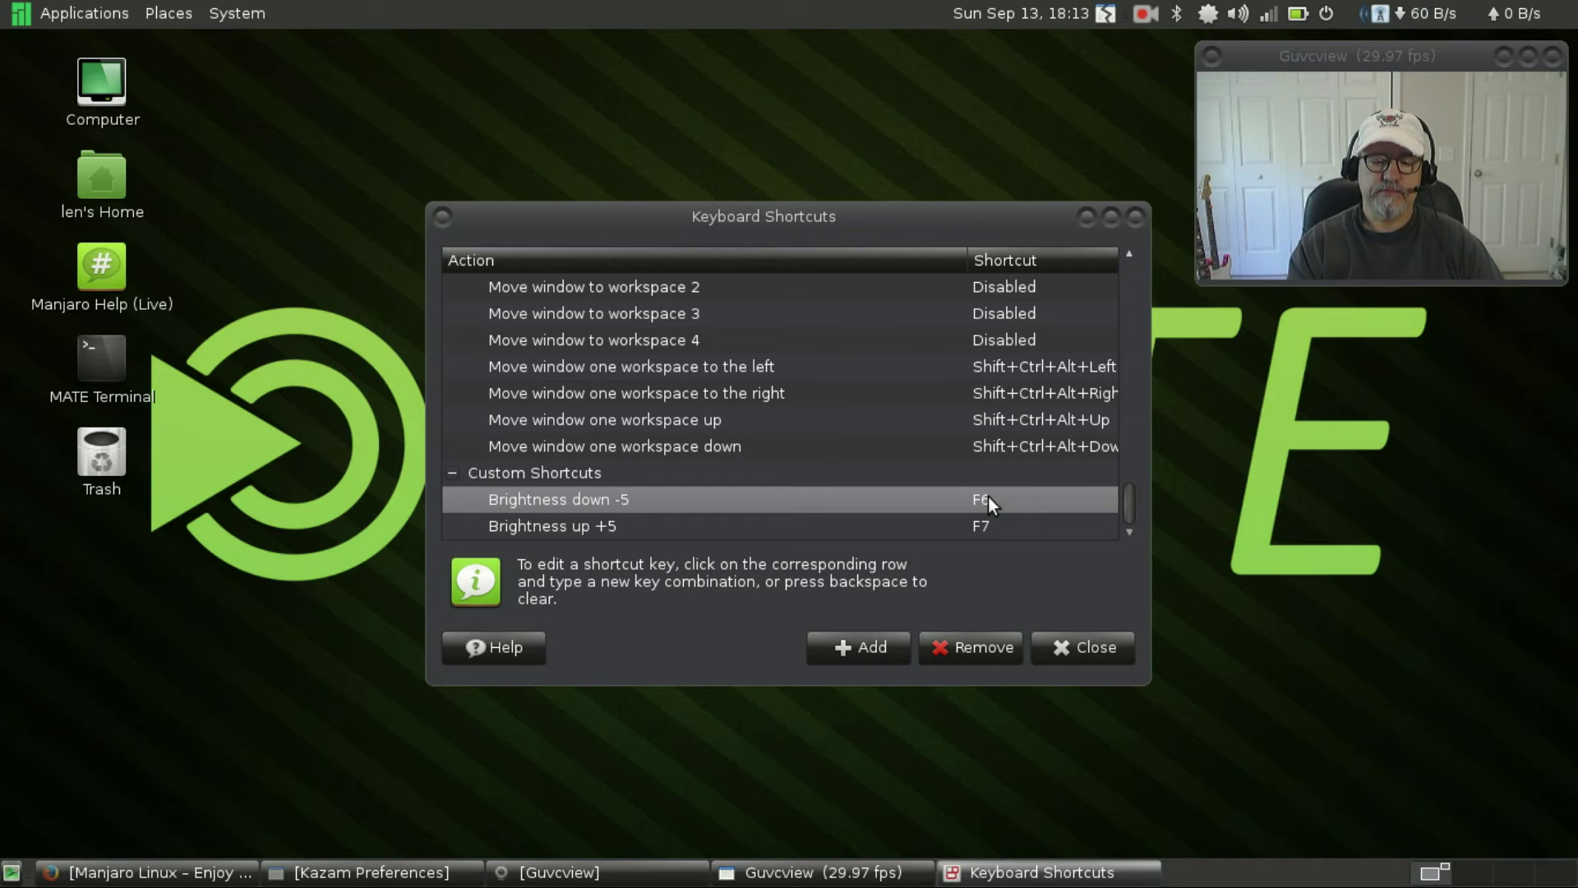
Step: Re-apply Brightness up +5 with command xbacklight +5 and rebind it to F7
{"action": "double_click", "coordinate": [915, 523]}
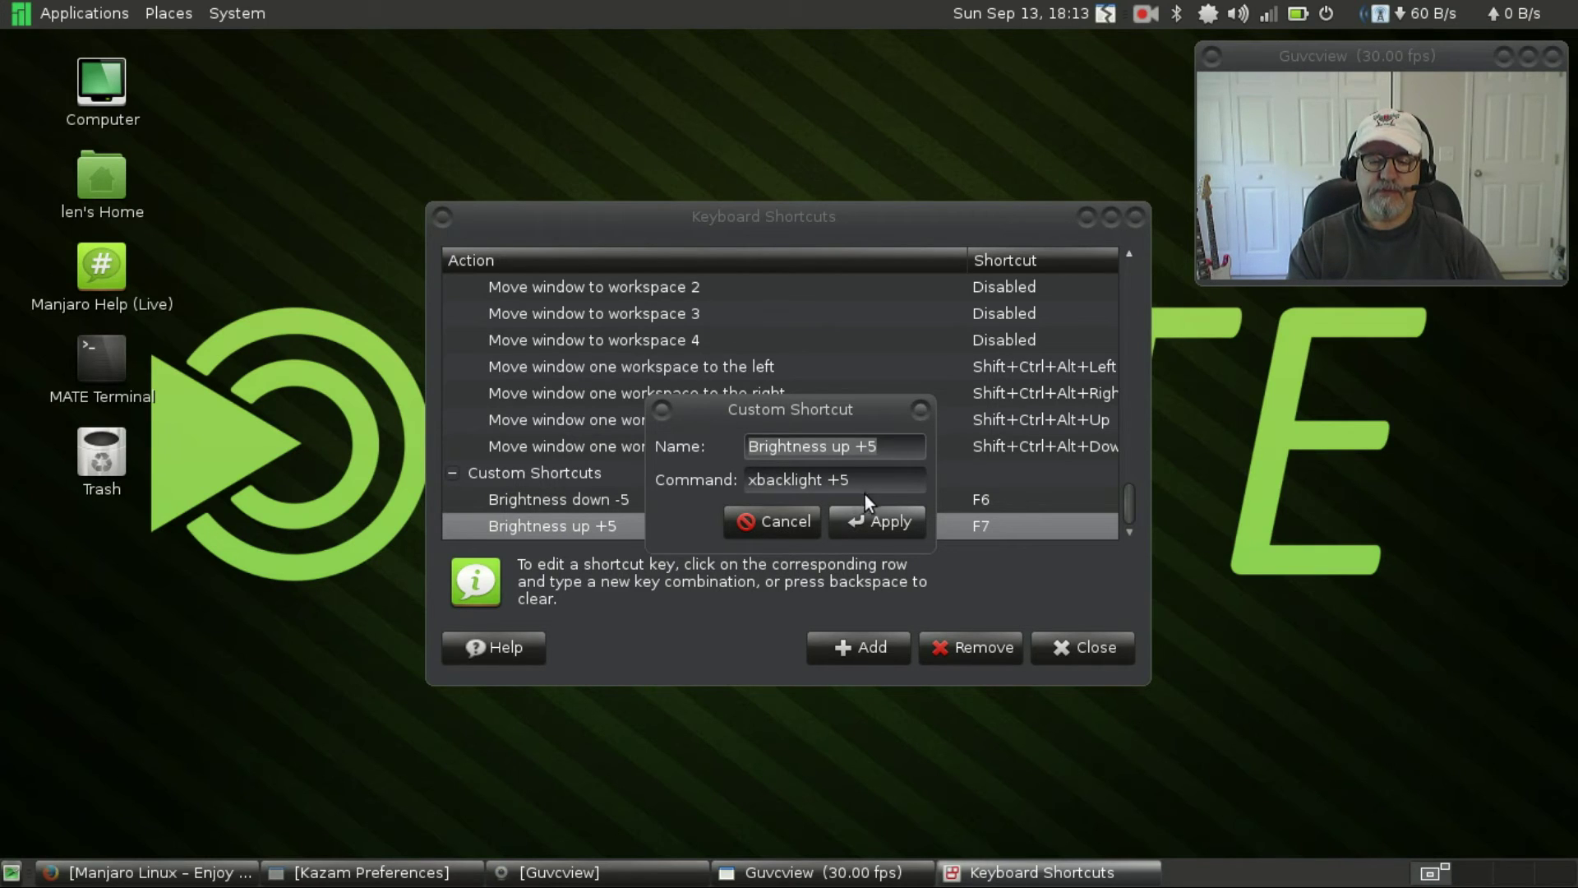
{"action": "left_click", "coordinate": [869, 515]}
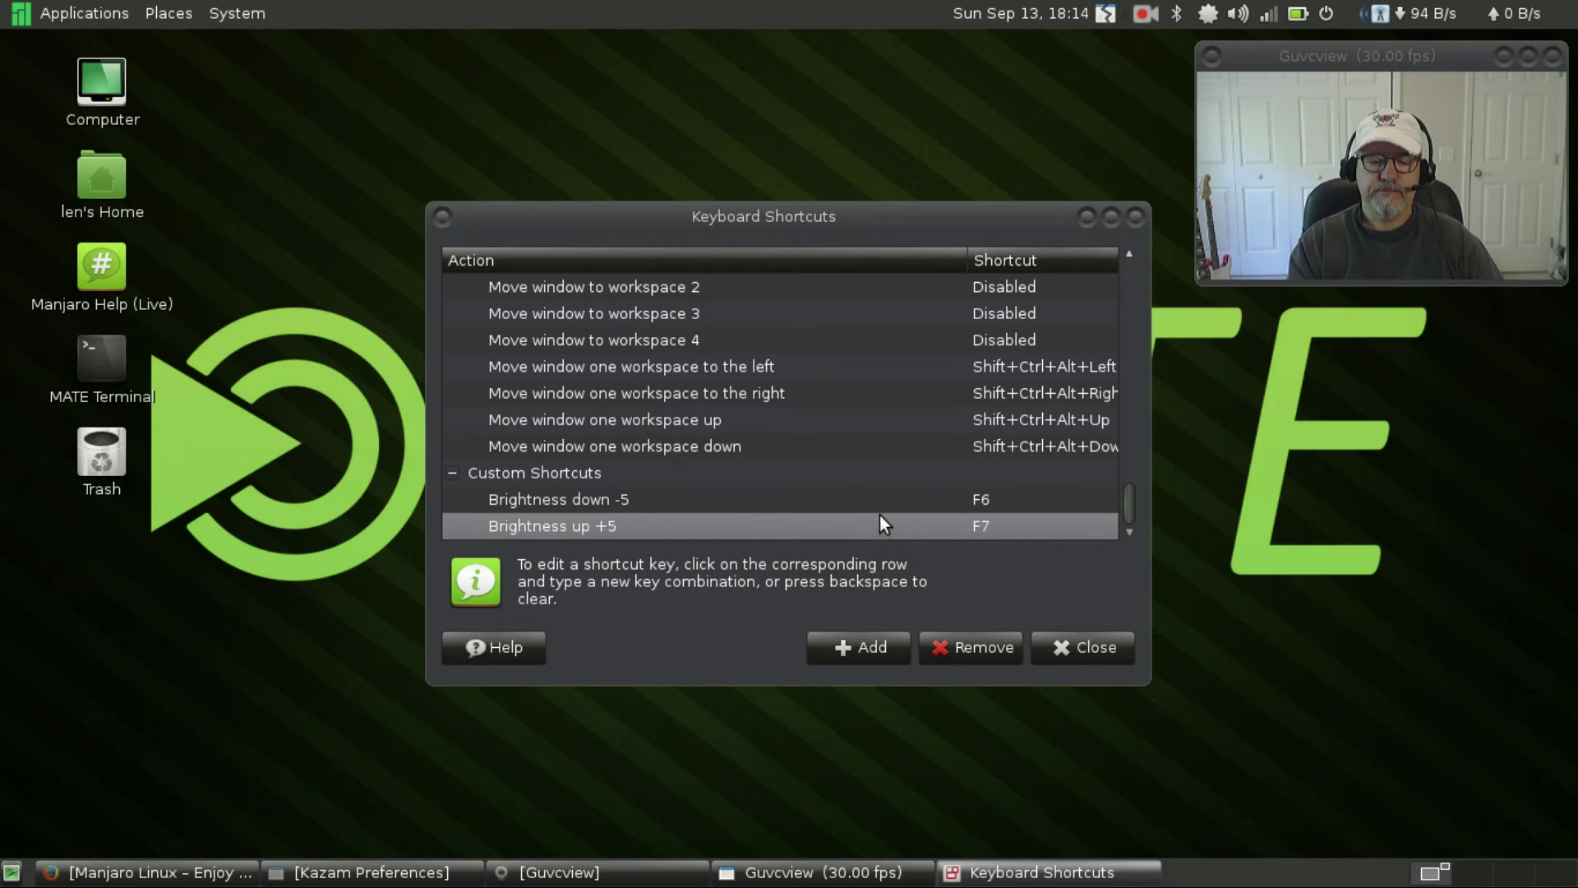
{"action": "left_click", "coordinate": [994, 520]}
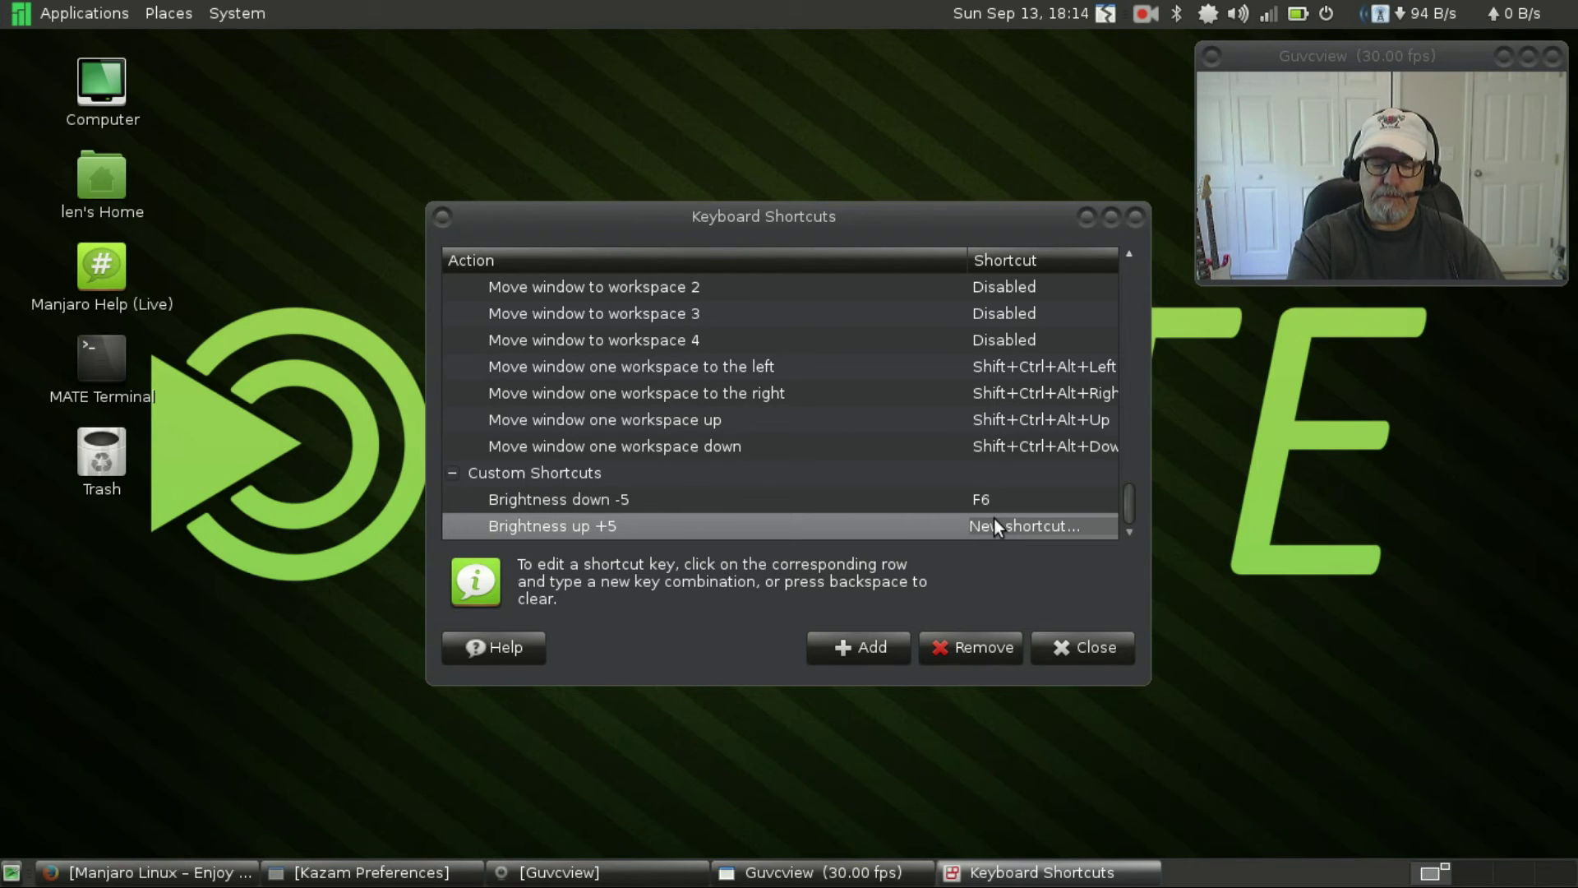
{"action": "key", "text": "F7"}
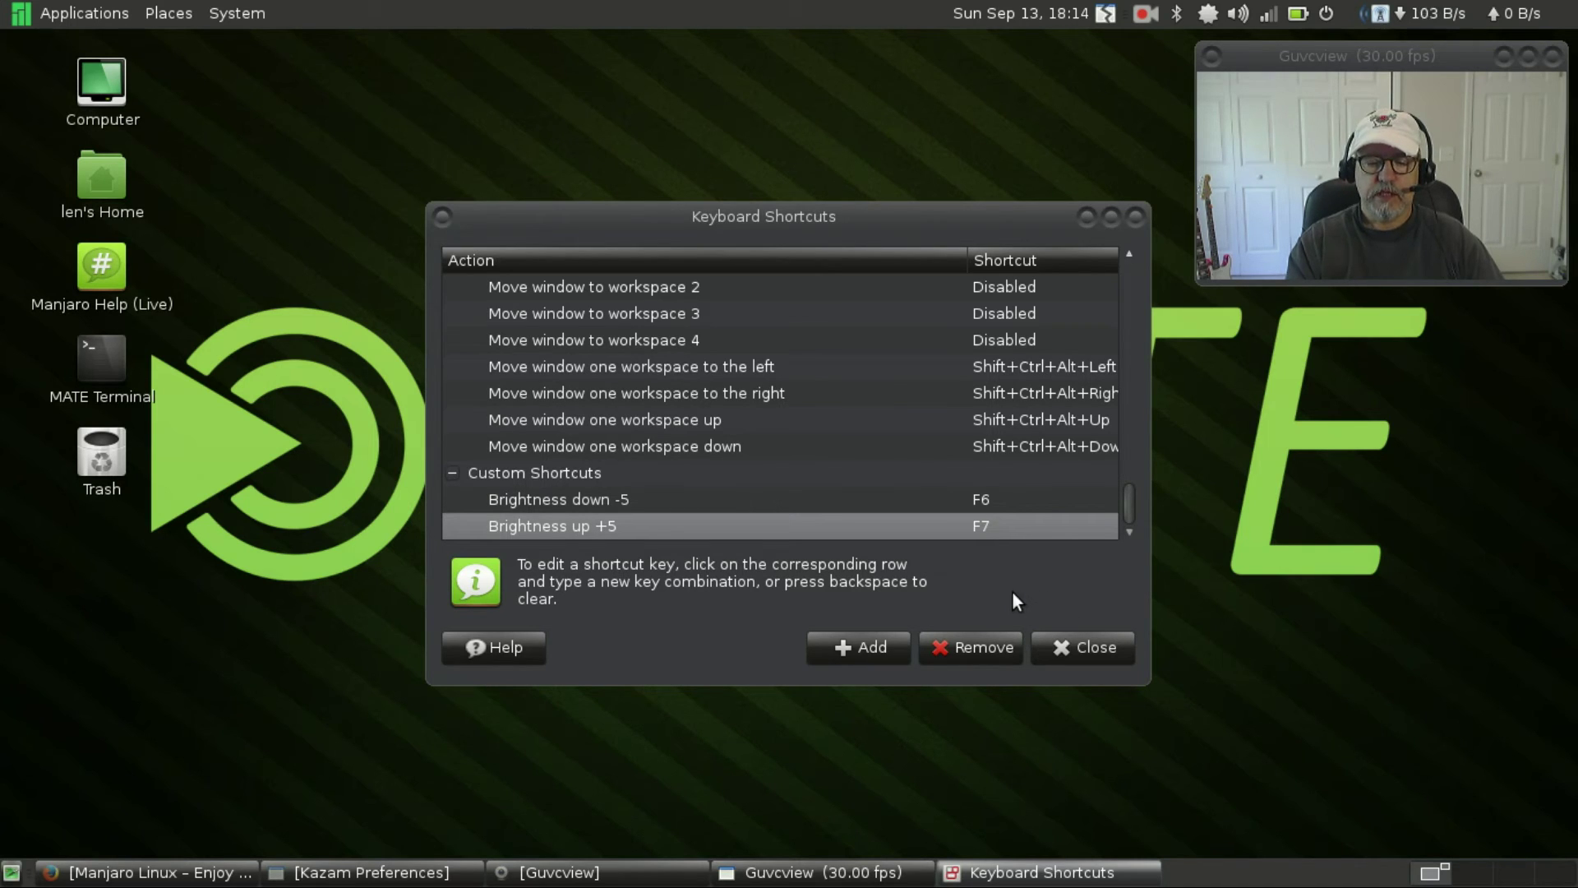
Step: Close Keyboard Shortcuts, then raise the volume twice and lower it once
{"action": "left_click", "coordinate": [1075, 649]}
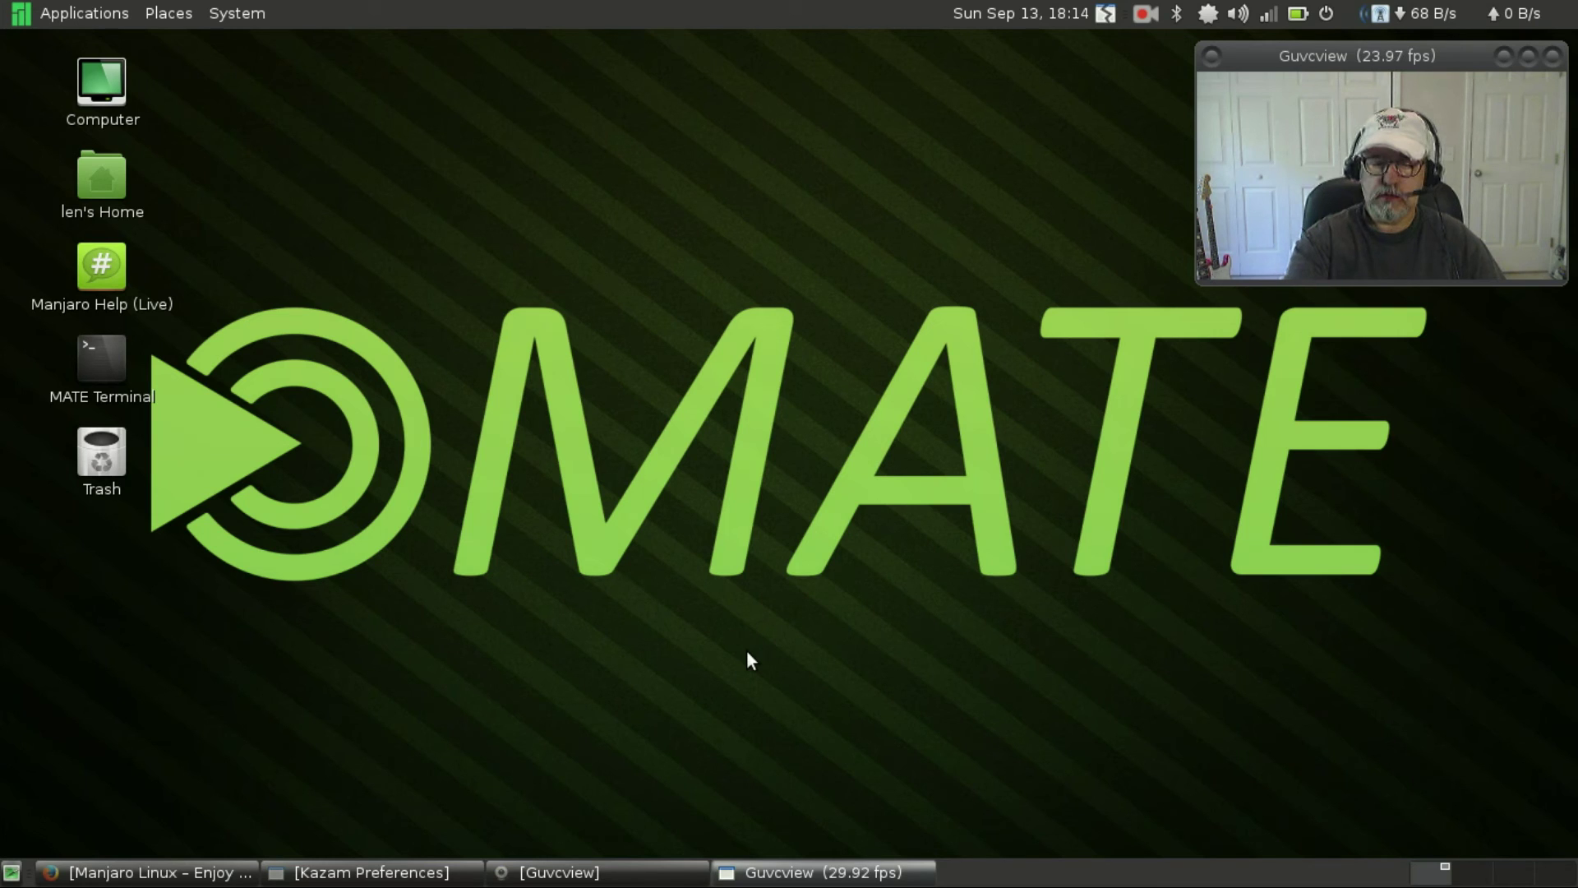
{"action": "key", "text": "XF86AudioRaiseVolume"}
{"action": "key", "text": "XF86AudioRaiseVolume"}
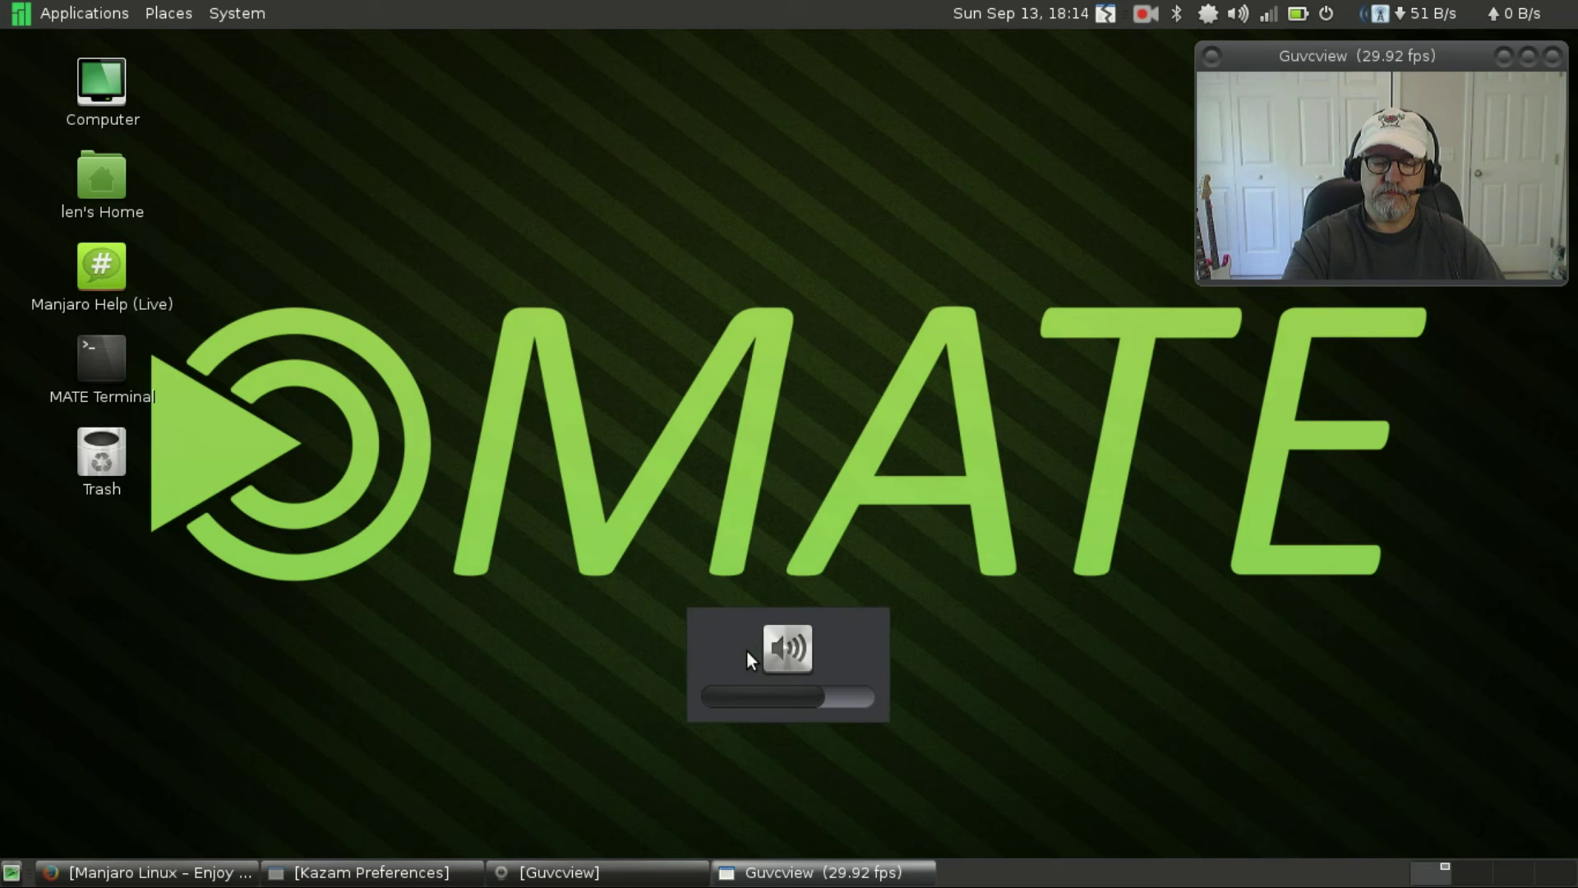
{"action": "key", "text": "XF86AudioRaiseVolume"}
{"action": "key", "text": "XF86AudioRaiseVolume"}
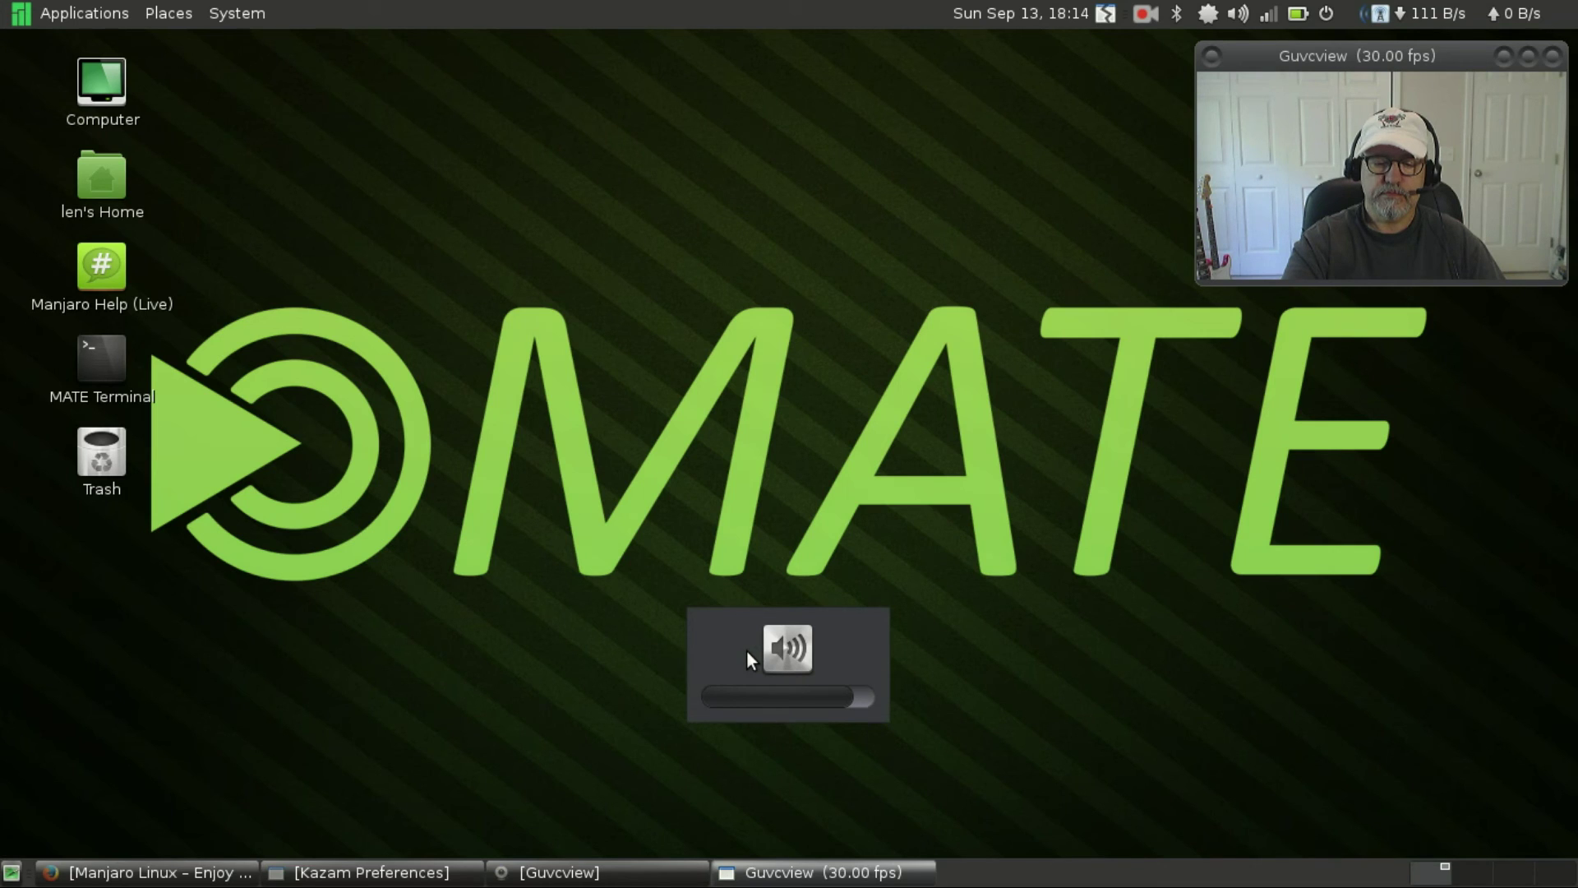
{"action": "key", "text": "XF86AudioLowerVolume"}
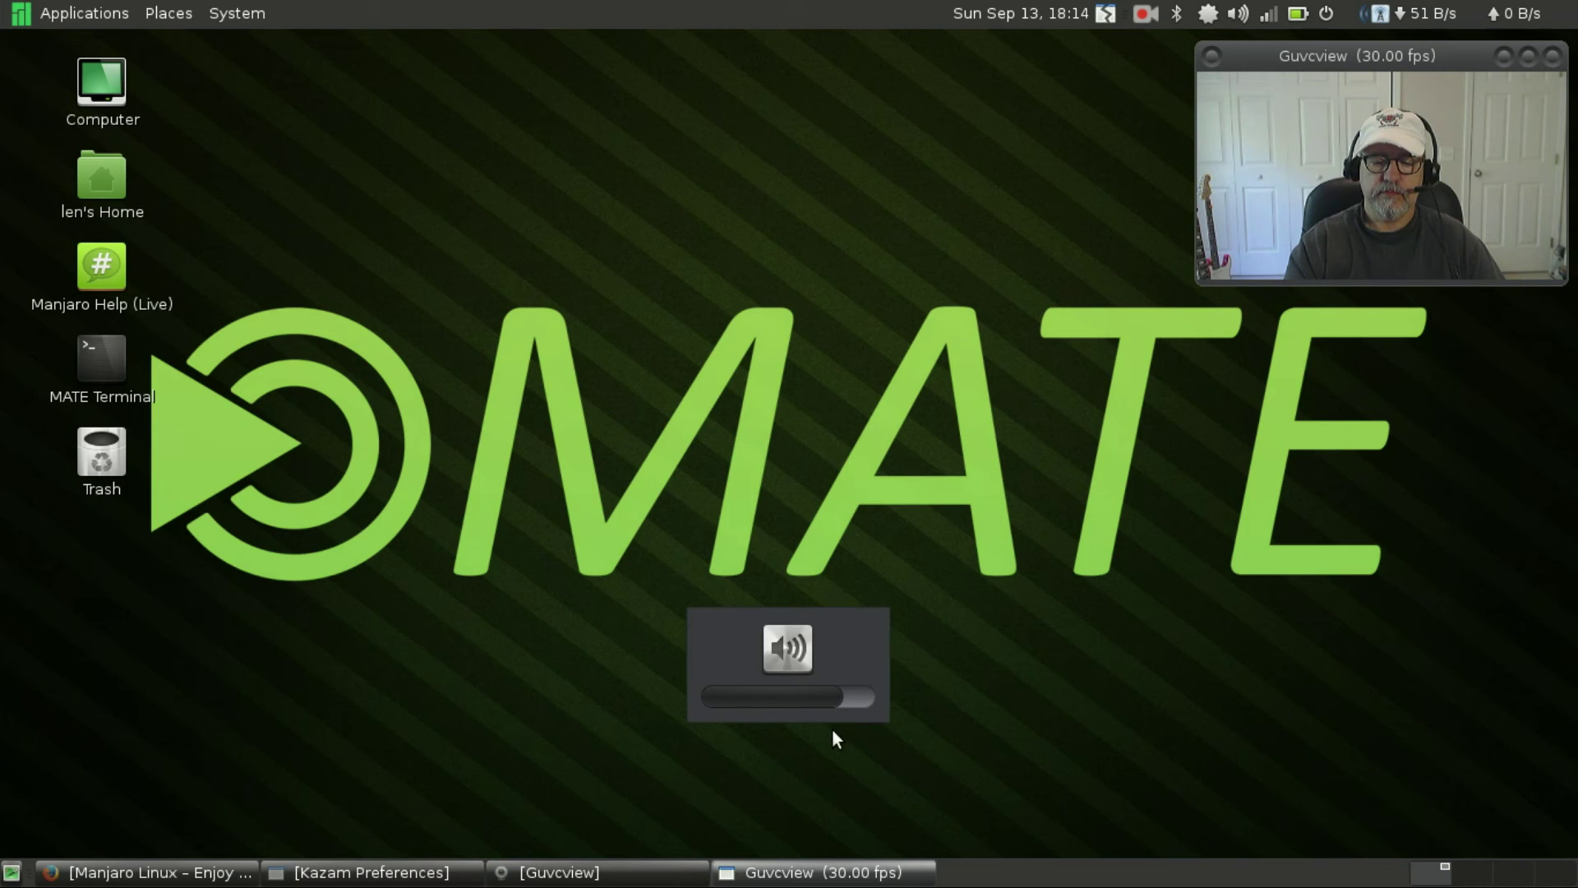
Step: Open the desktop's right-click context menu and dismiss it
{"action": "right_click", "coordinate": [608, 675]}
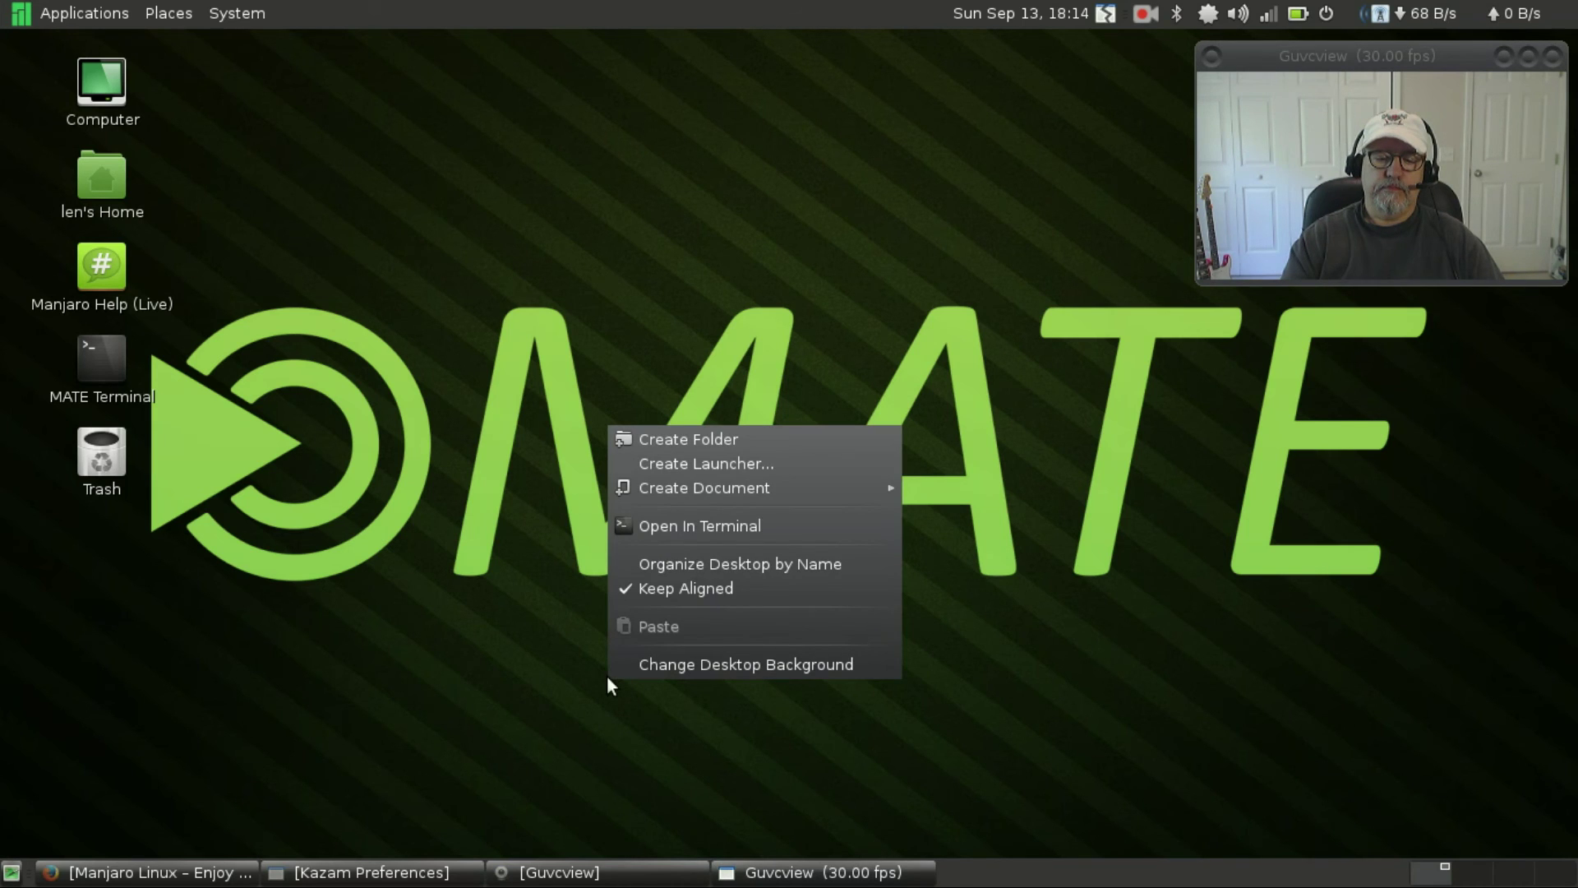
{"action": "left_click", "coordinate": [504, 639]}
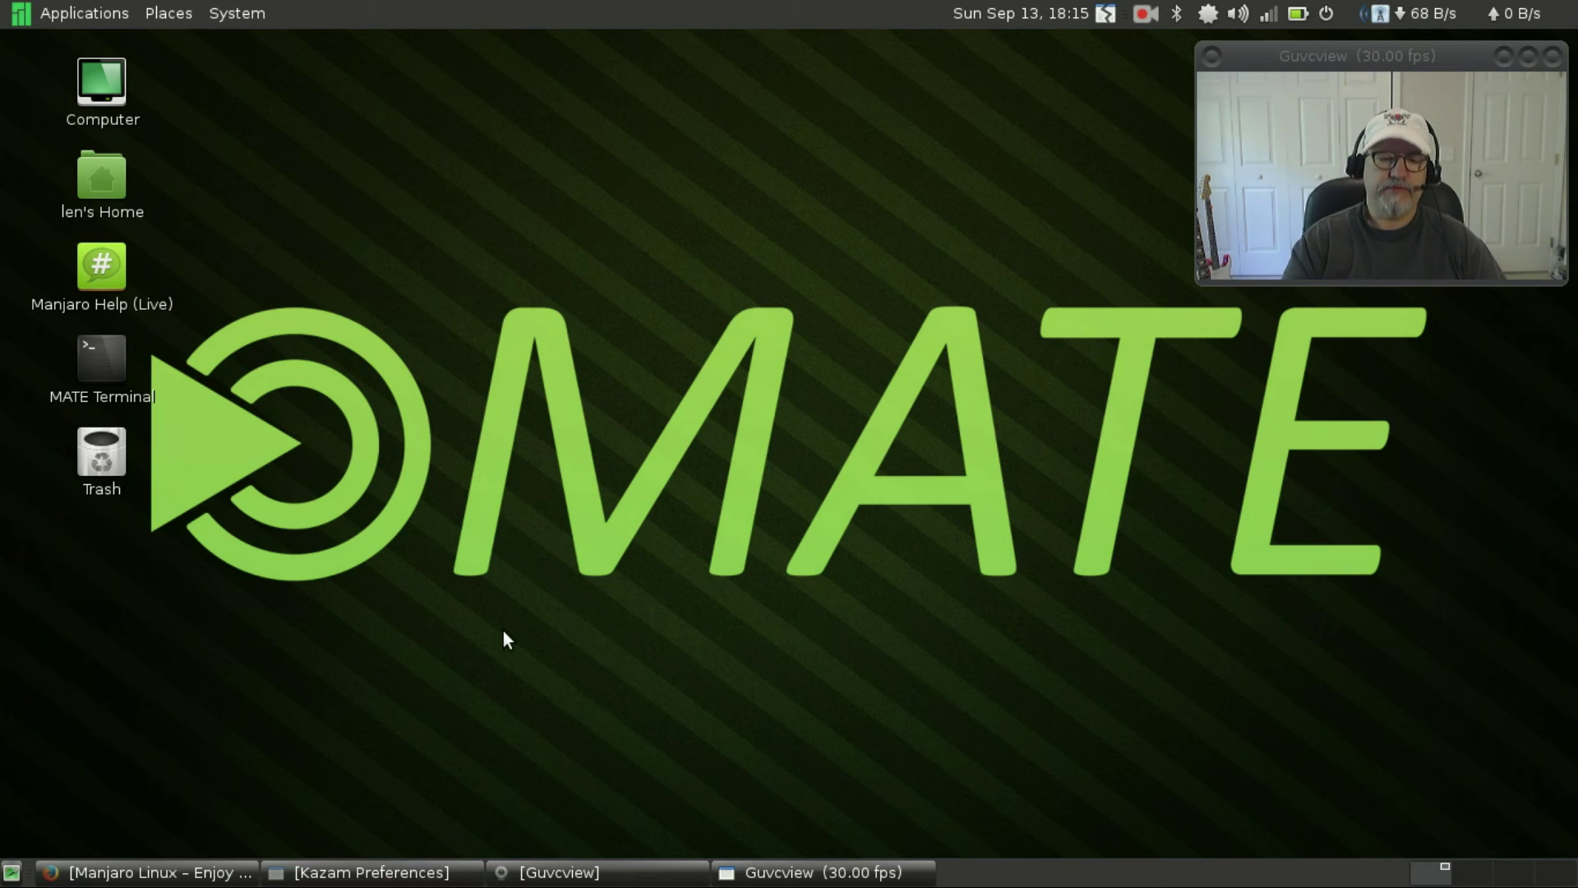
Step: Browse the Applications and System panel menus, then dismiss them on the empty desktop
{"action": "left_click", "coordinate": [52, 14]}
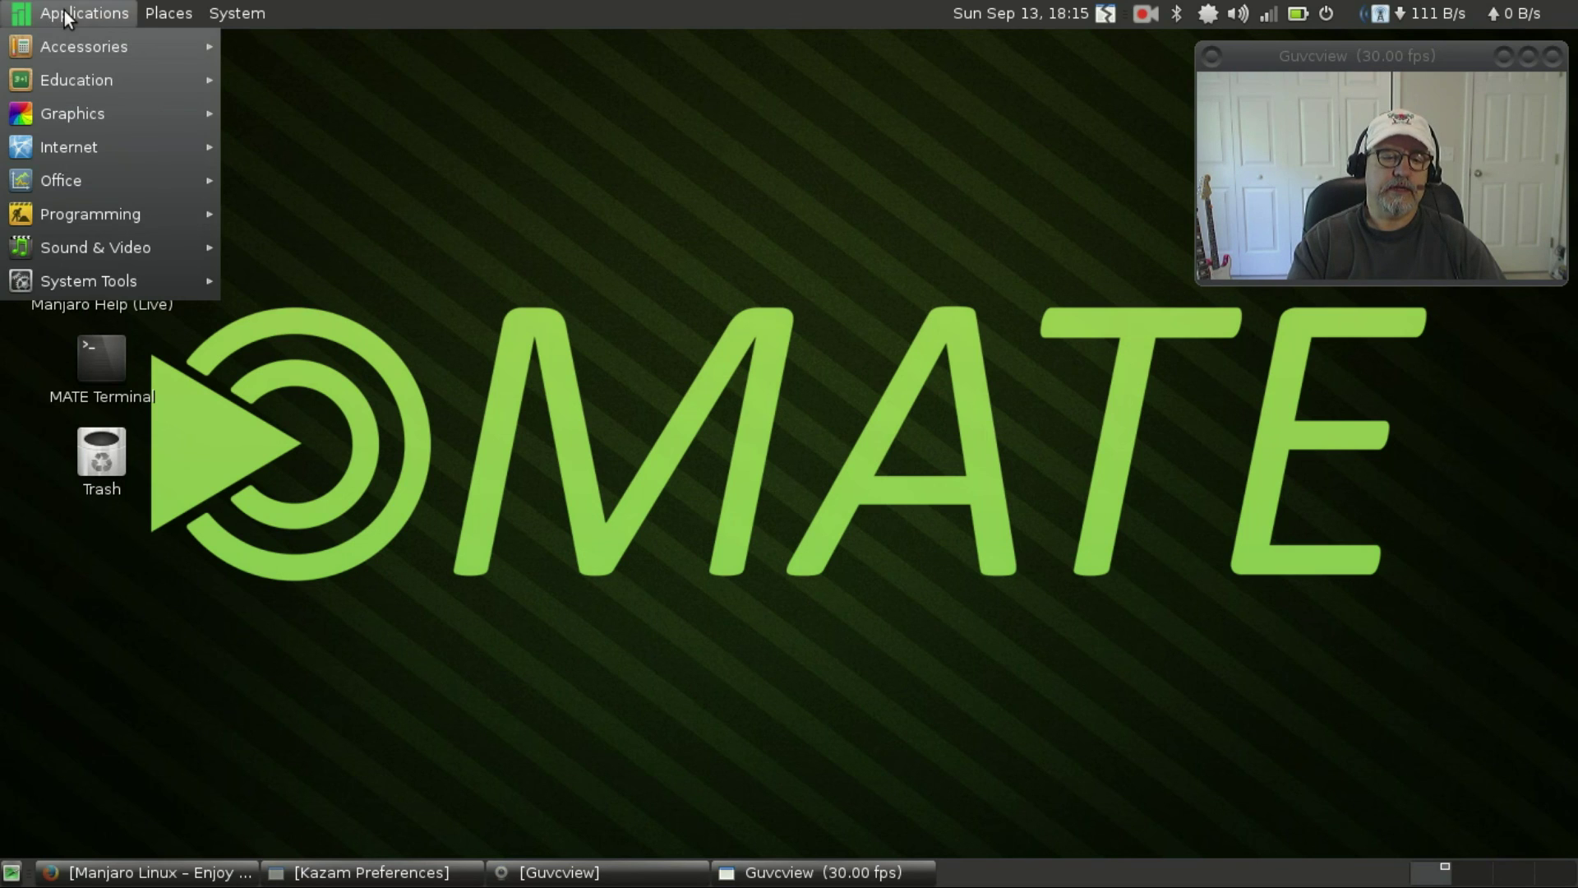
{"action": "left_click", "coordinate": [138, 12]}
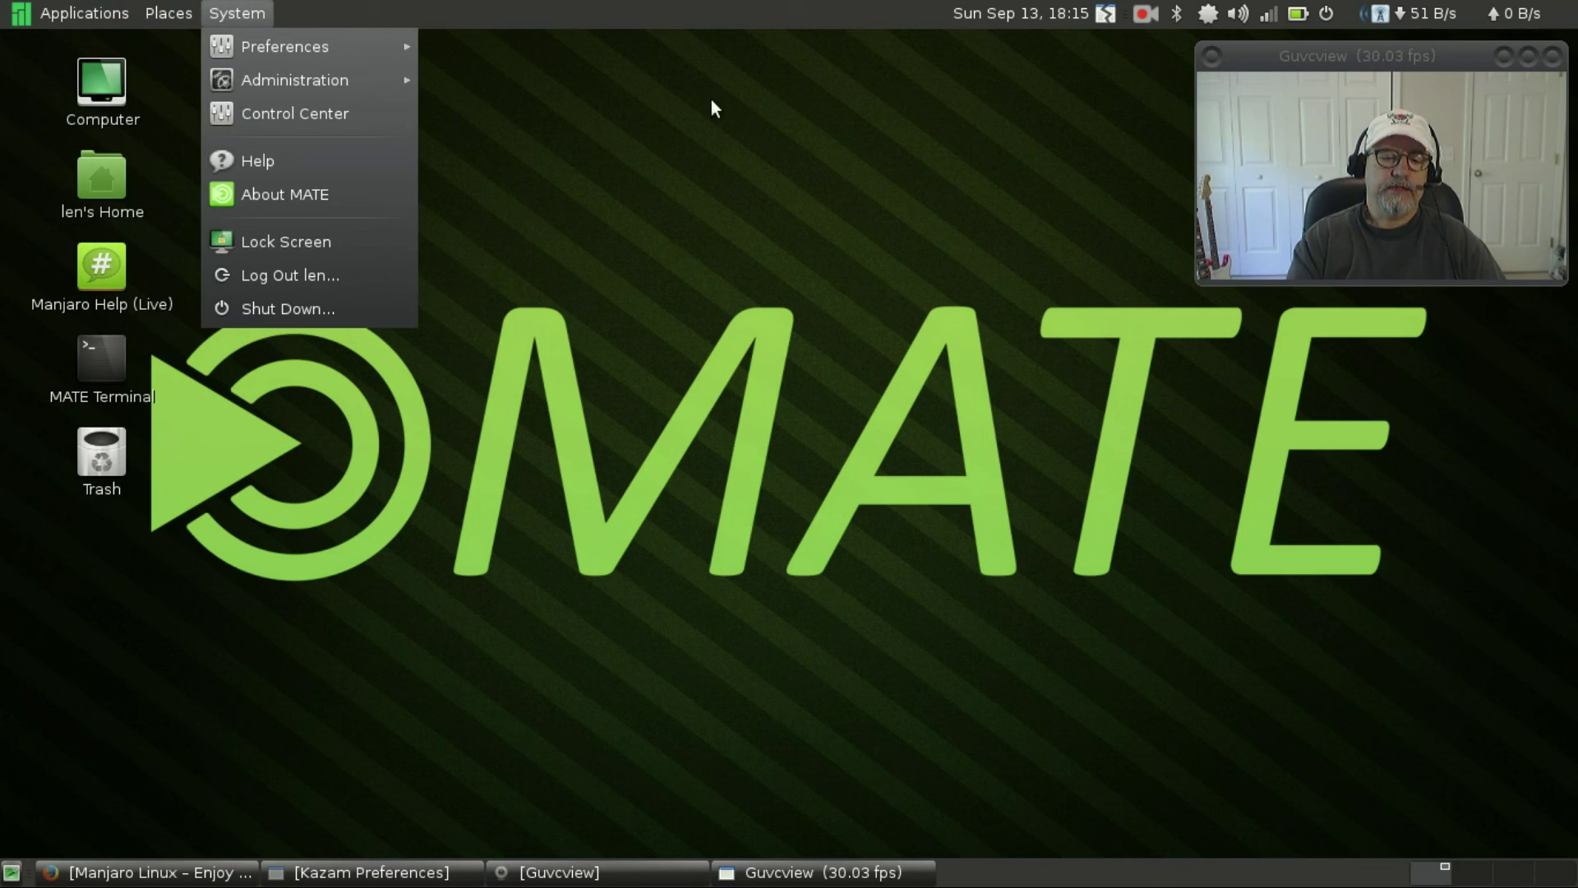
{"action": "left_click", "coordinate": [716, 148]}
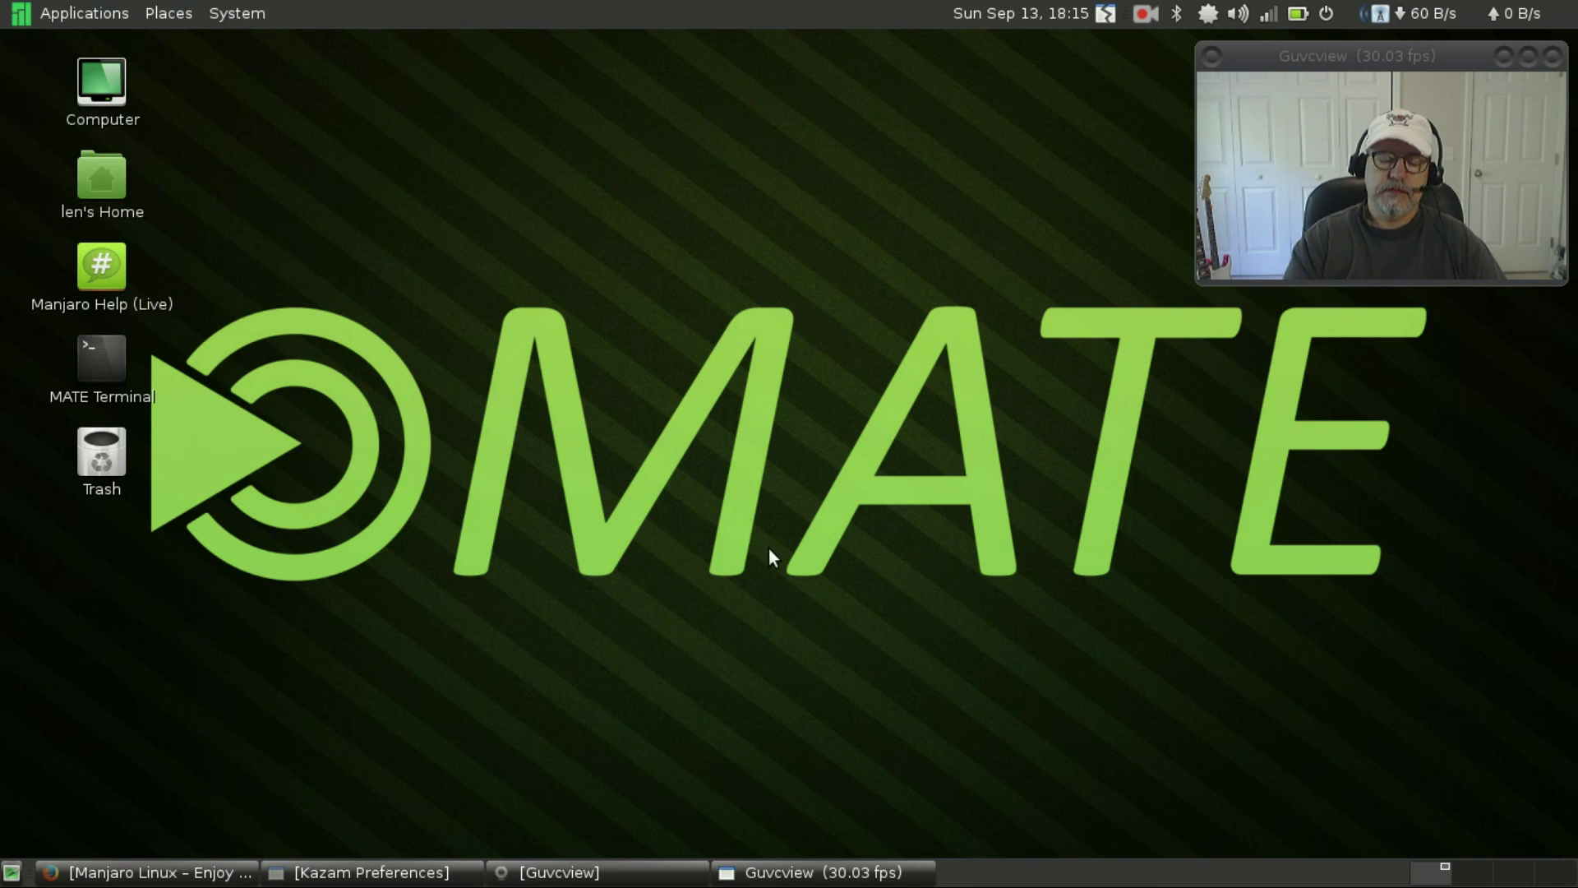